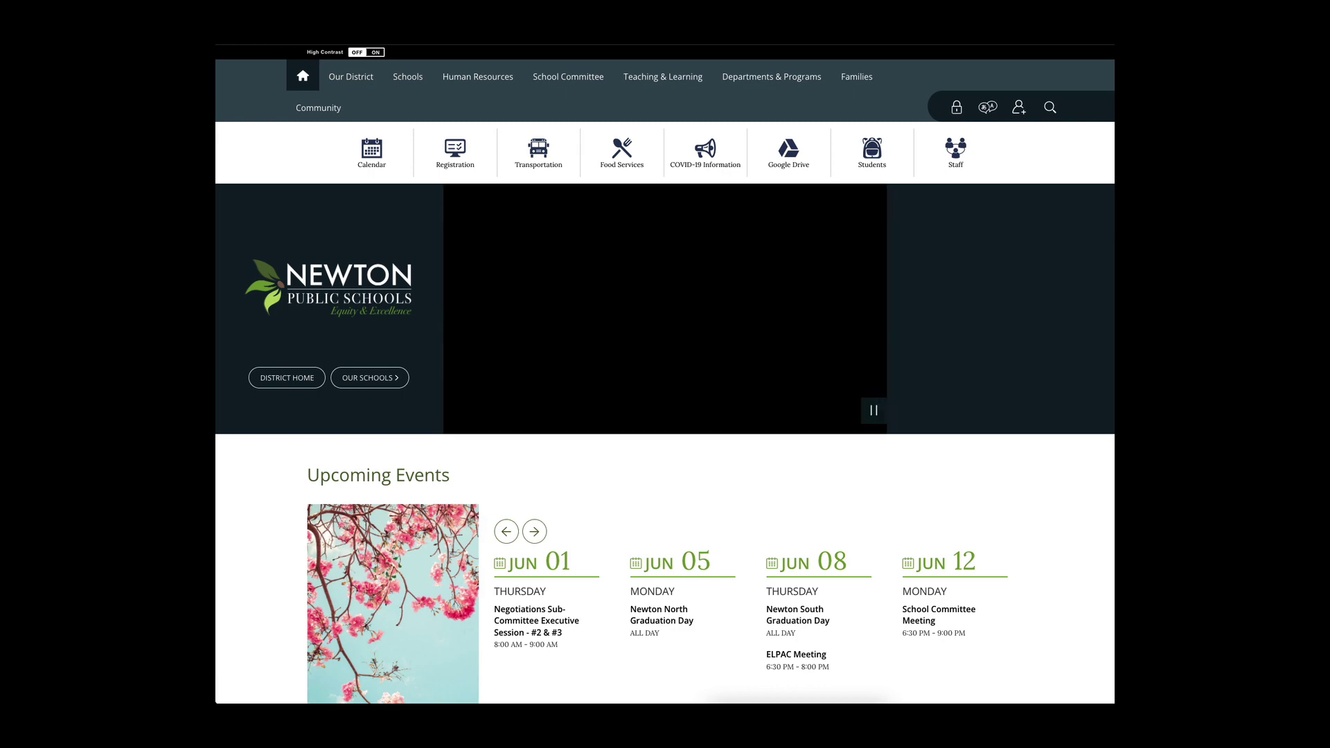
# Scroll the Newton Public Schools home page past events, Quick Links and news to the contact footer.
pyautogui.scroll(-1, 665, 374)
pyautogui.scroll(-2, 665, 374)
pyautogui.scroll(-3, 665, 374)
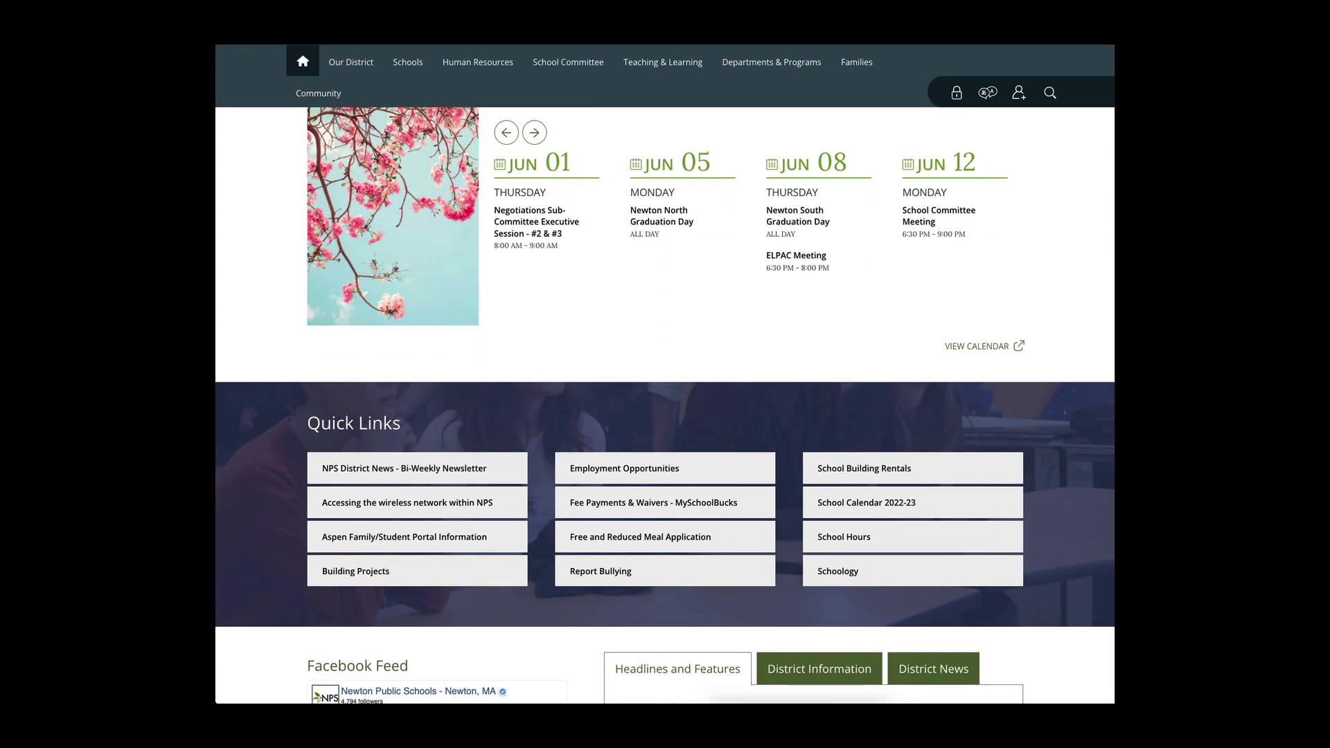
pyautogui.scroll(-2, 665, 405)
pyautogui.scroll(-1, 665, 405)
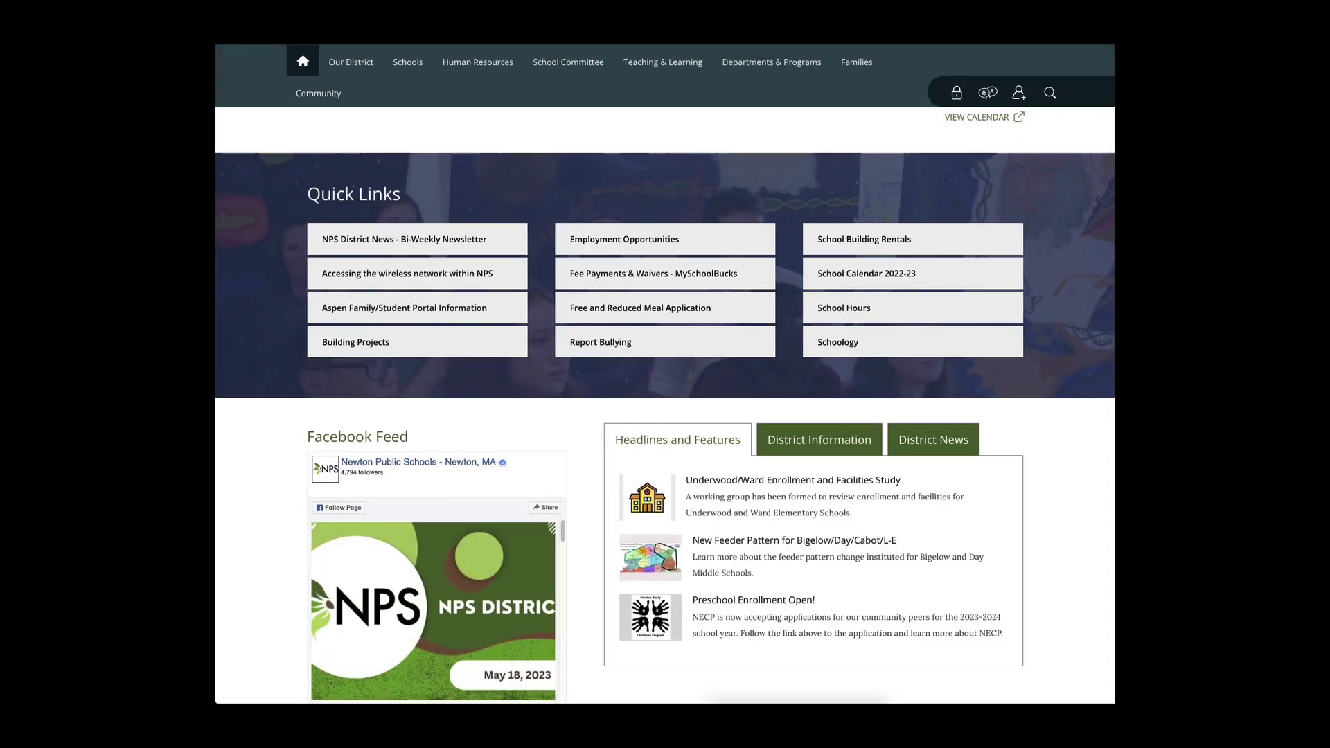
pyautogui.scroll(-2, 664, 405)
pyautogui.scroll(-2, 665, 405)
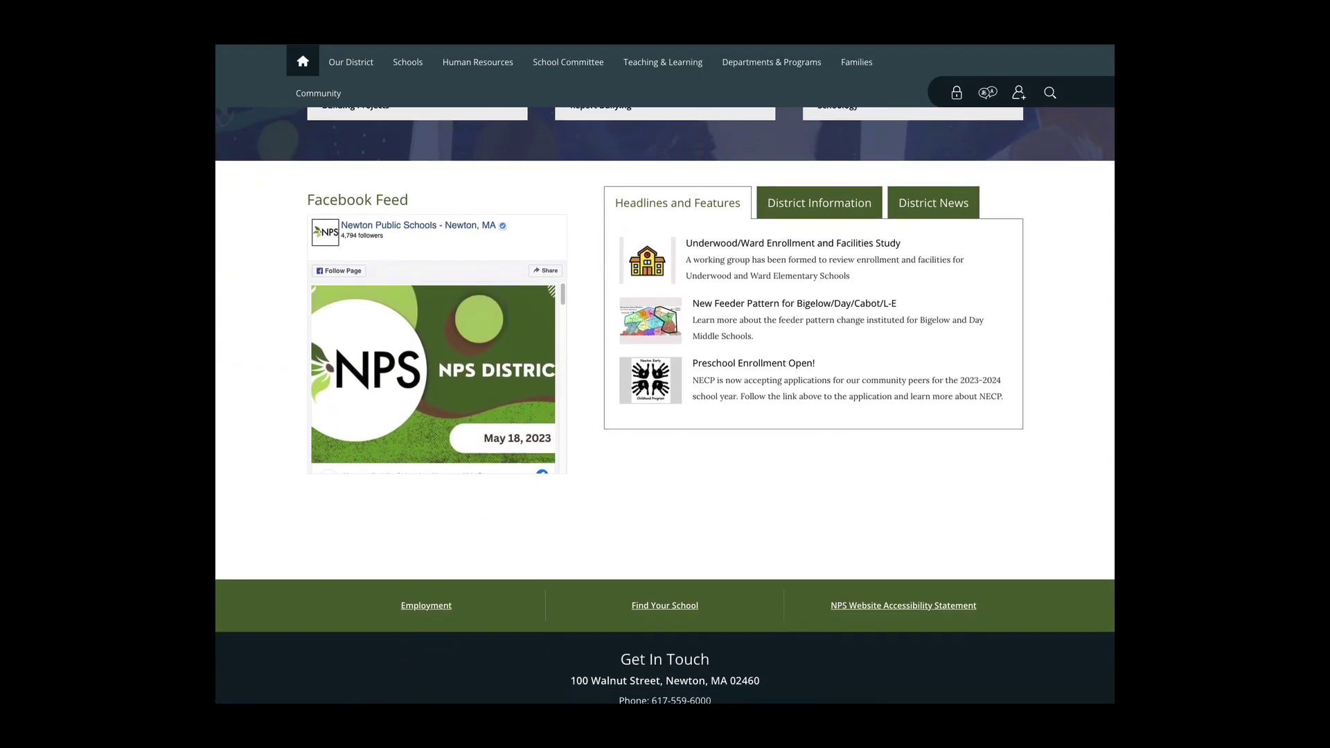
pyautogui.scroll(-1, 665, 406)
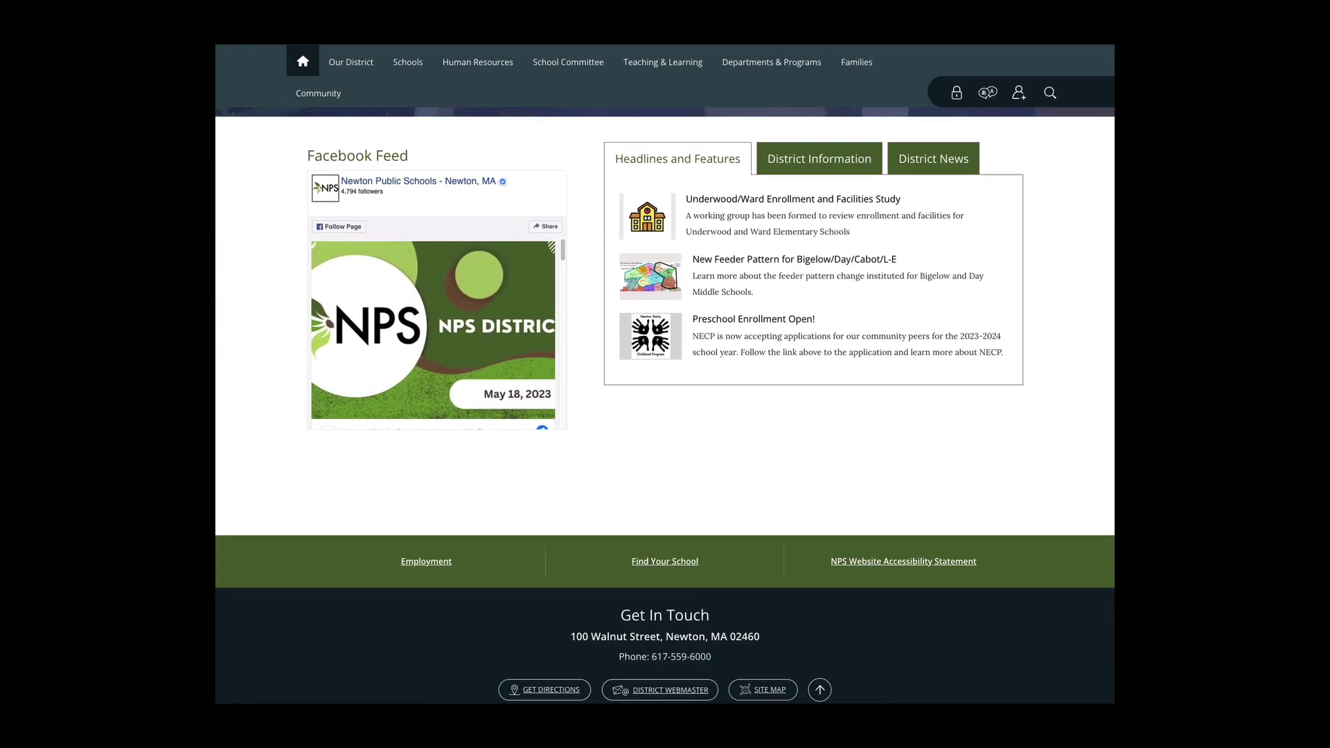
# Show the District Information links, then go to the Families page and scroll toward Quicklinks.
pyautogui.click(834, 165)
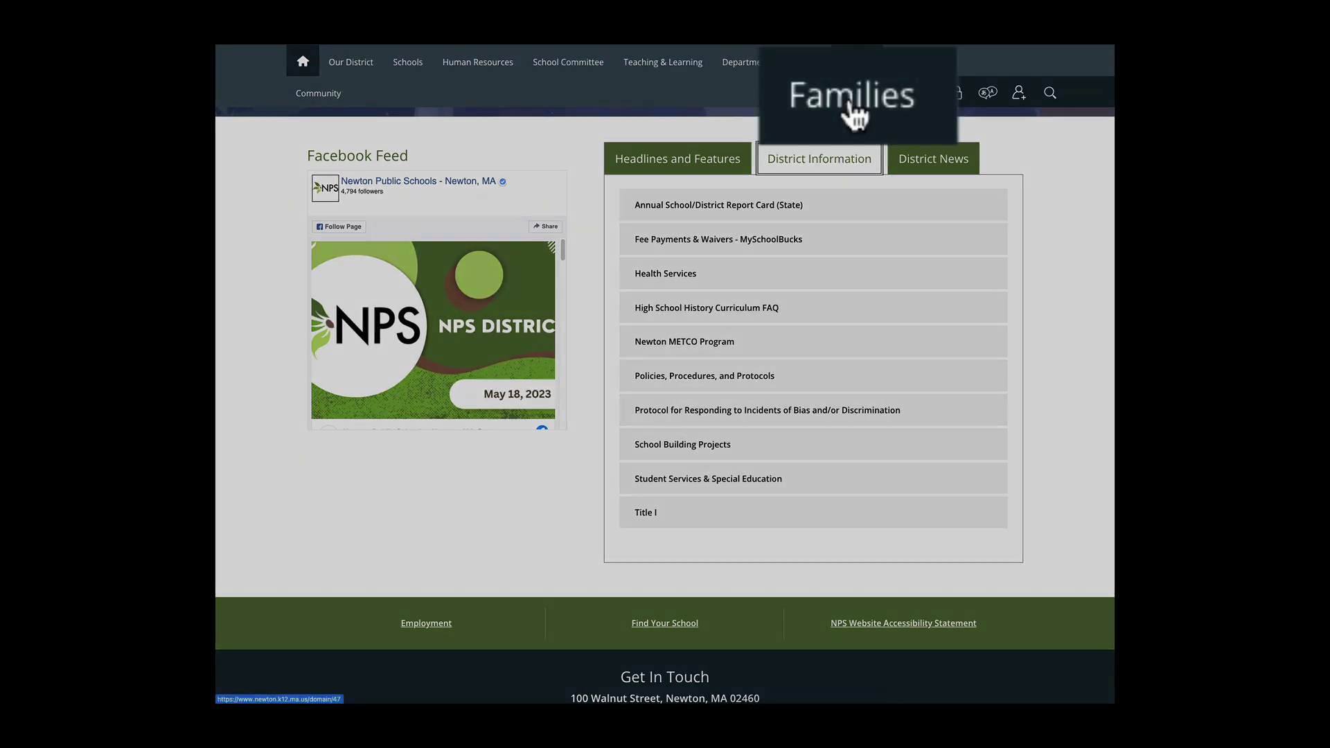
pyautogui.click(854, 64)
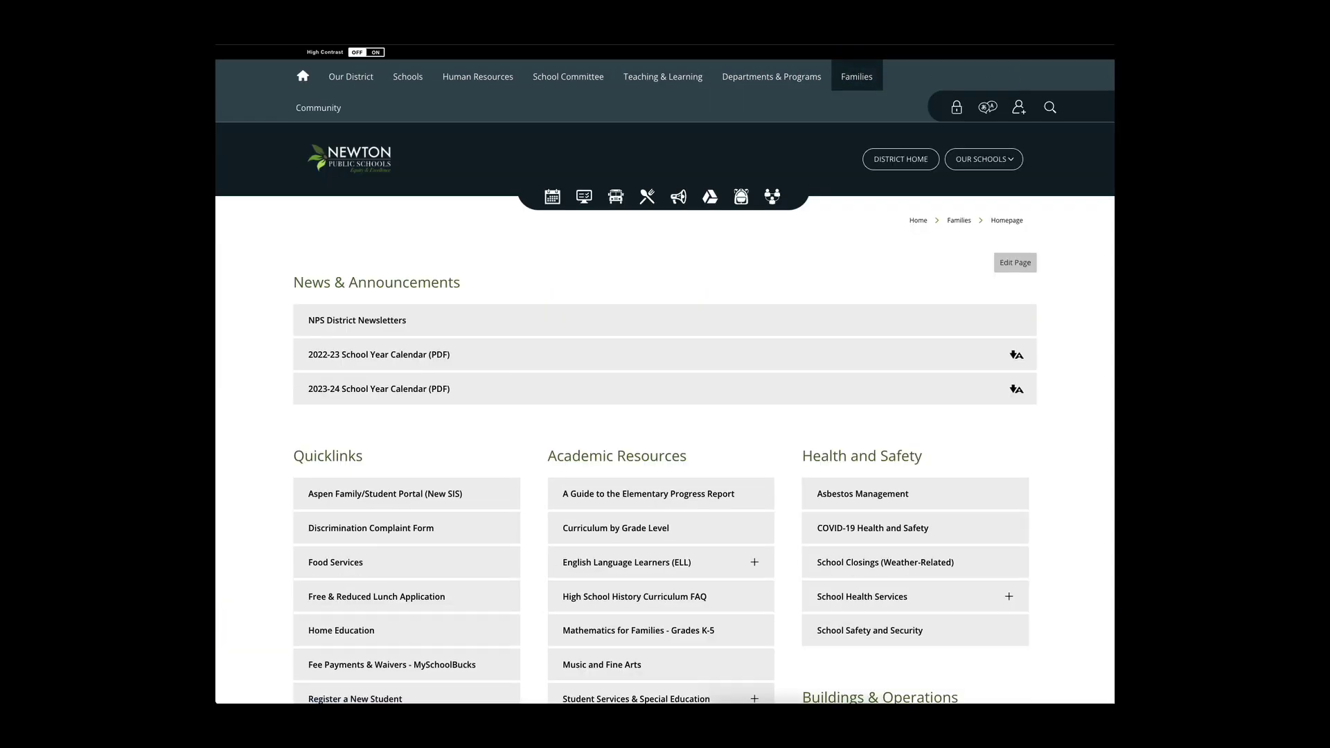
pyautogui.scroll(-4, 665, 405)
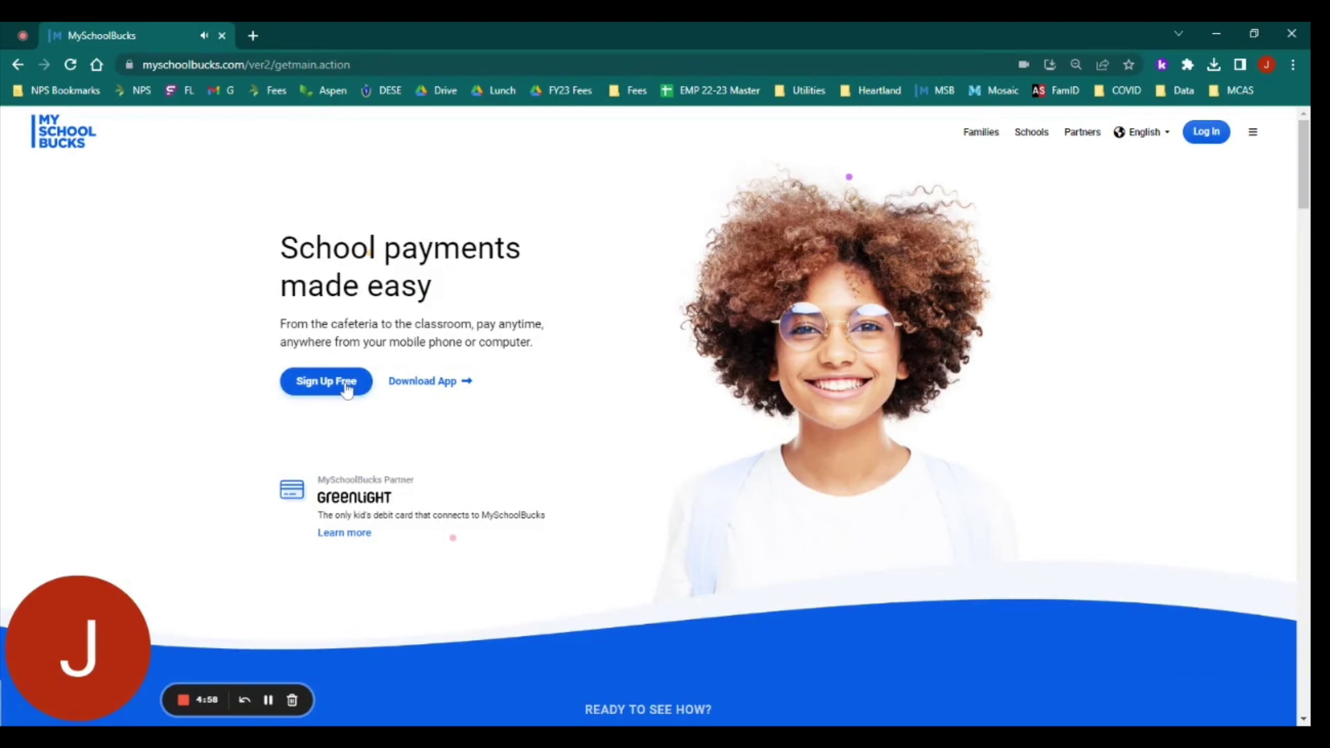
pyautogui.click(347, 390)
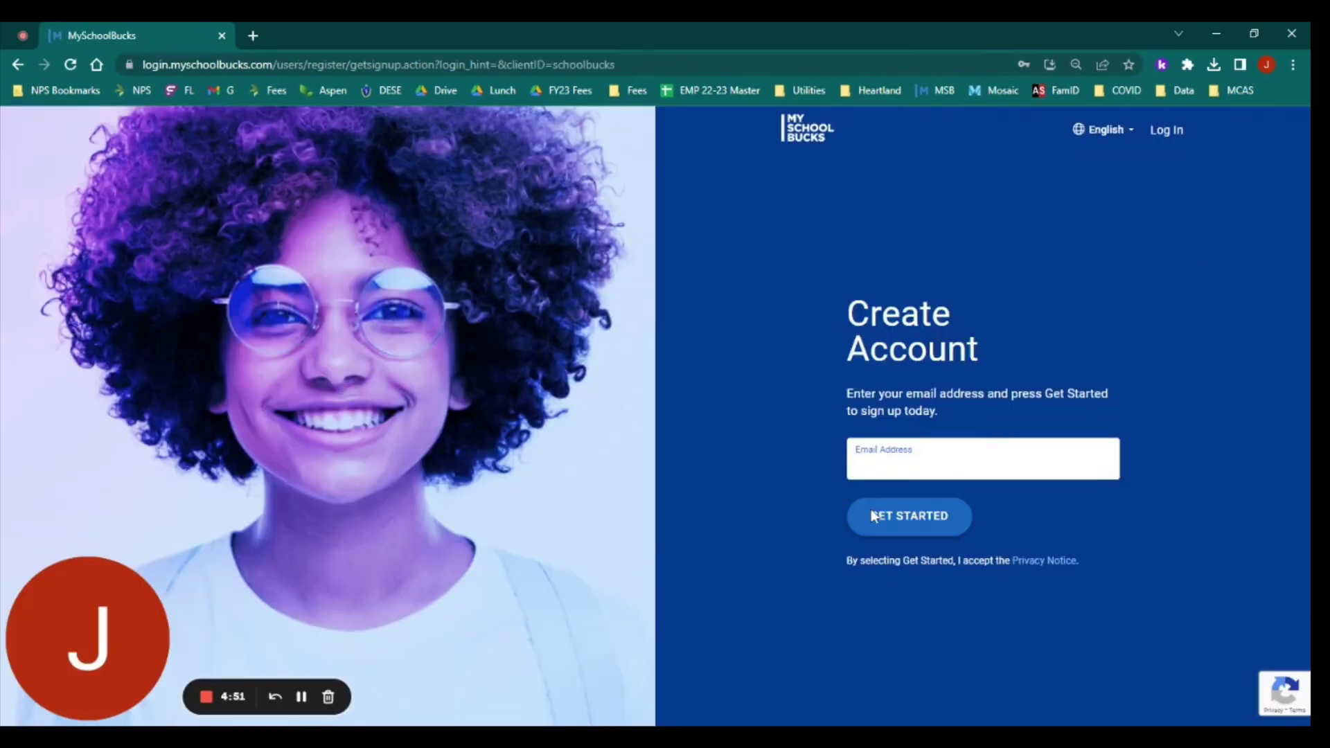
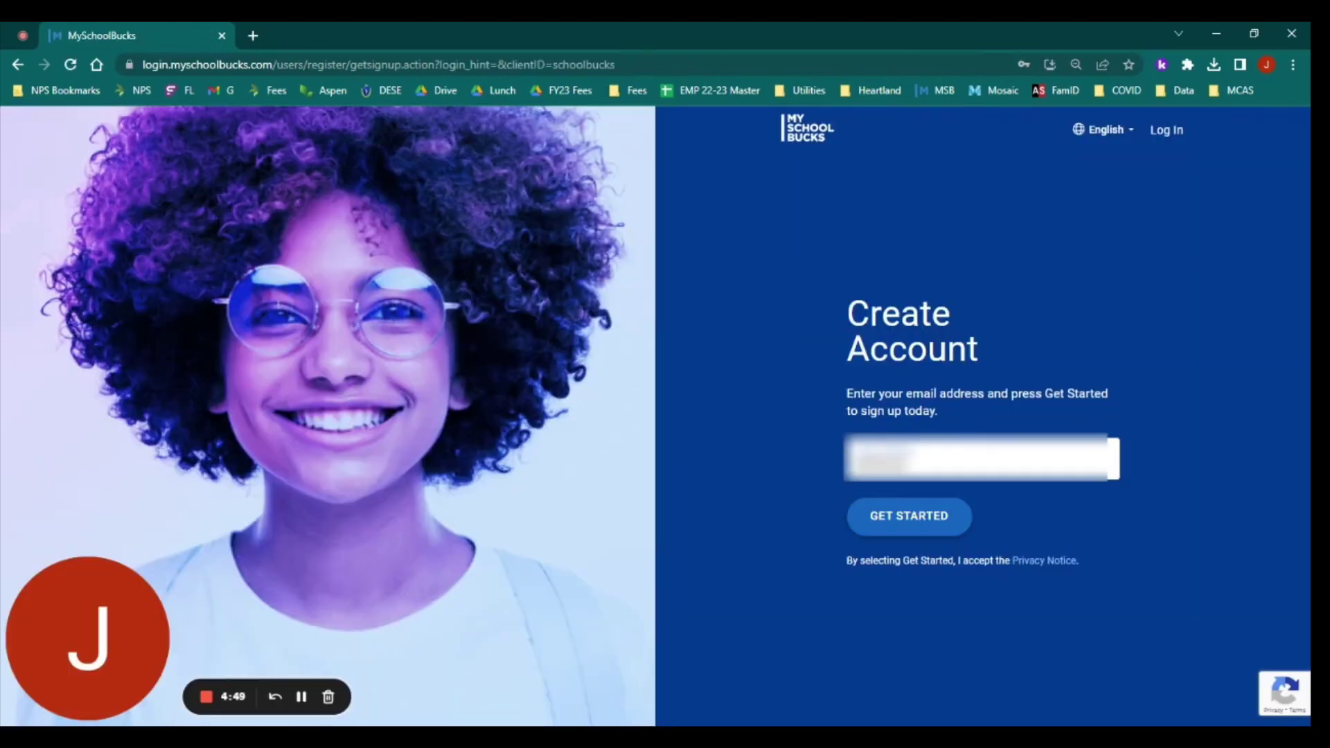
pyautogui.click(870, 514)
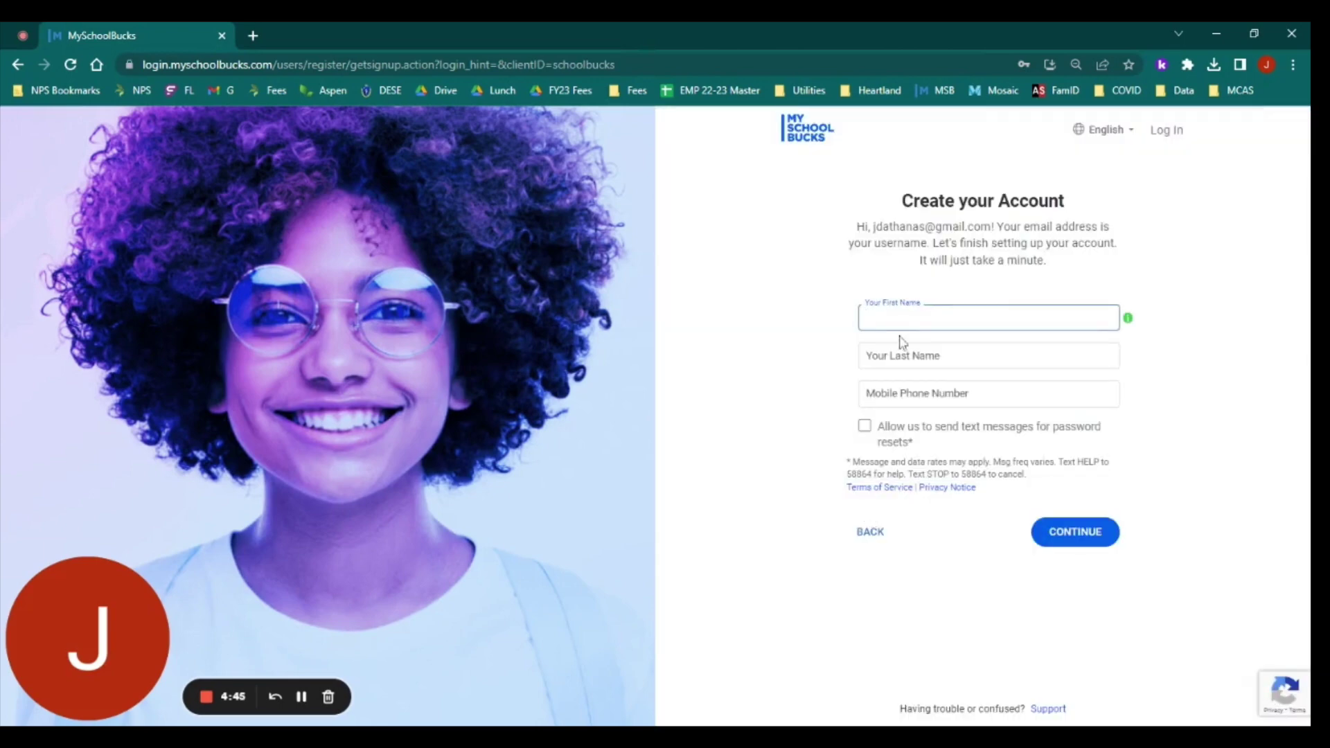
pyautogui.write('Carol')
pyautogui.press('Tab')
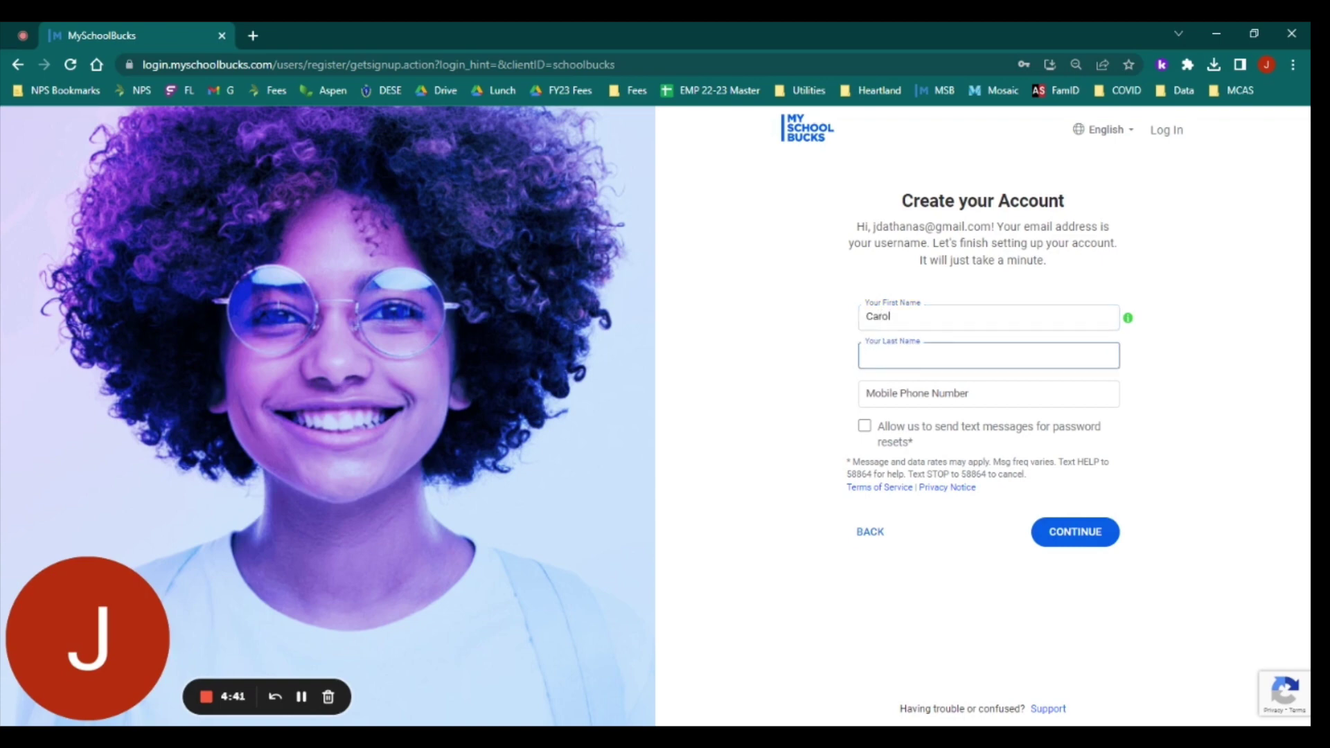
pyautogui.write('Bady')
pyautogui.press('Tab')
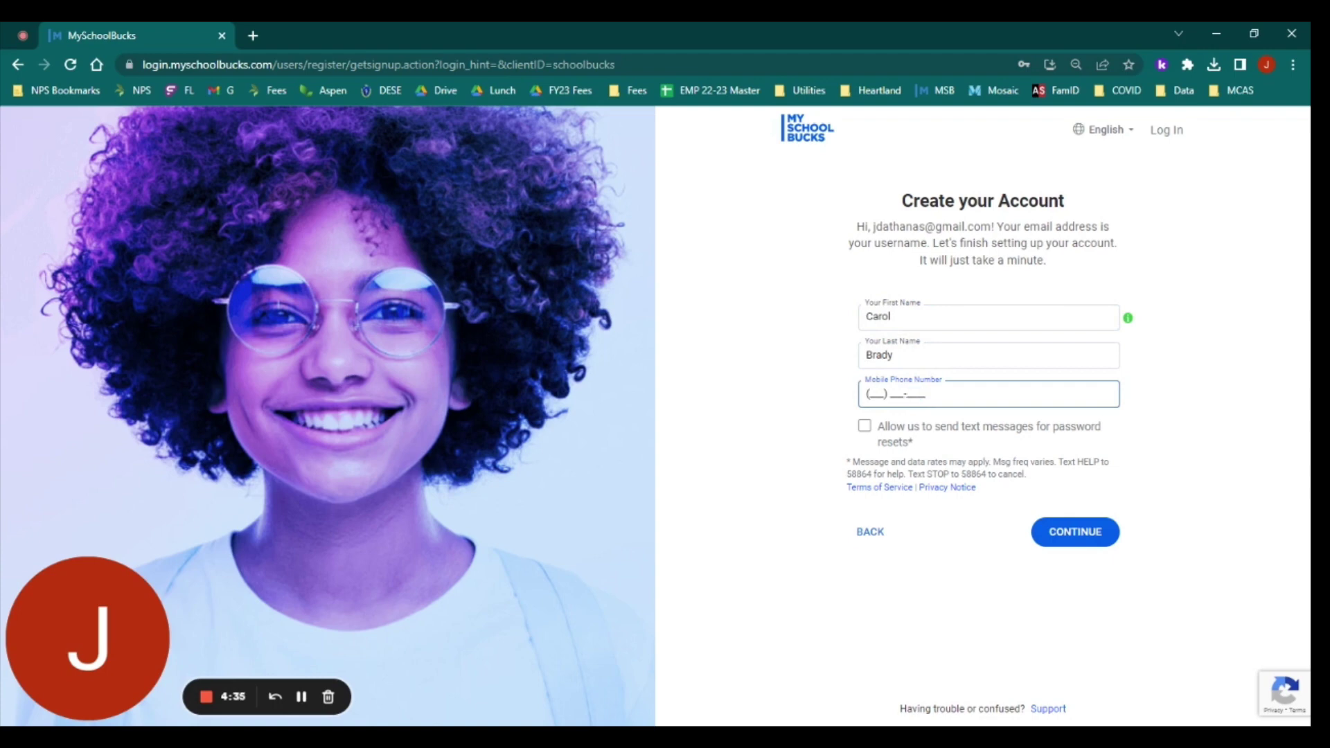
pyautogui.write('5085551234')
pyautogui.press('Return')
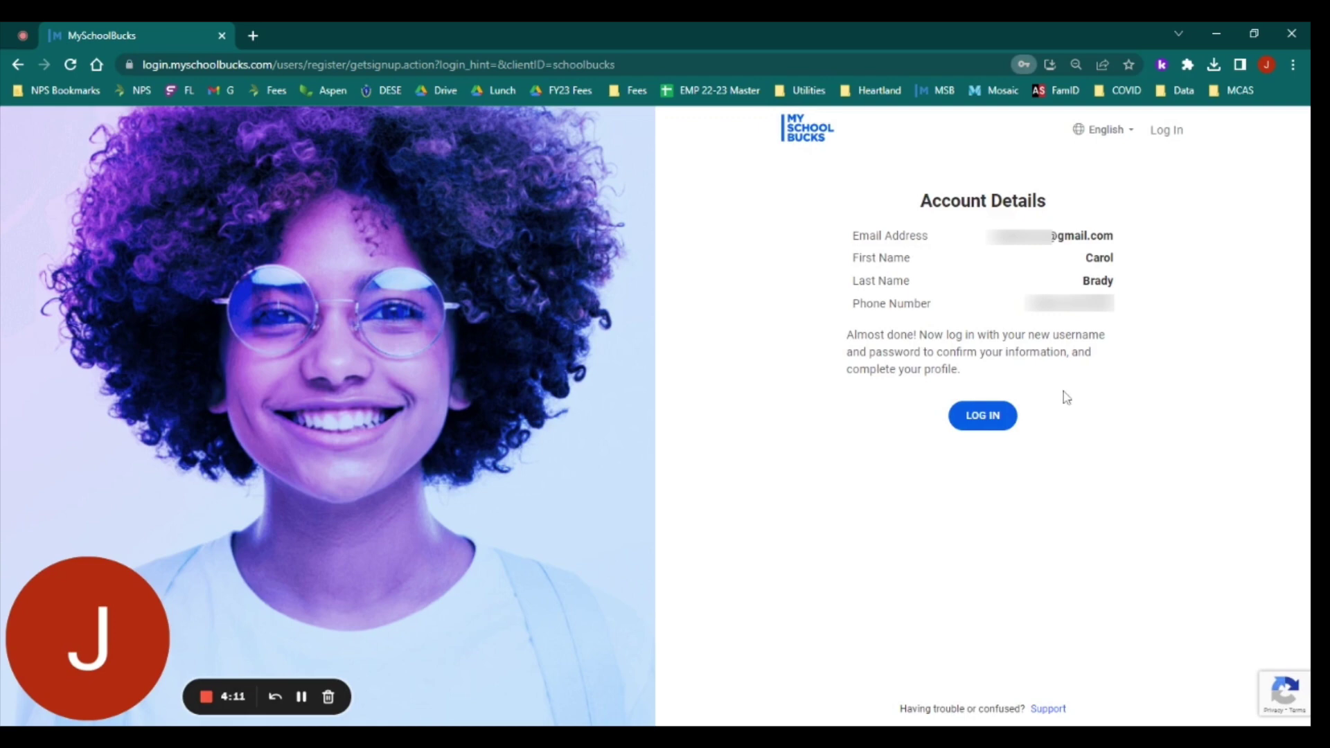
# Log in with the new account's email and password.
pyautogui.click(997, 417)
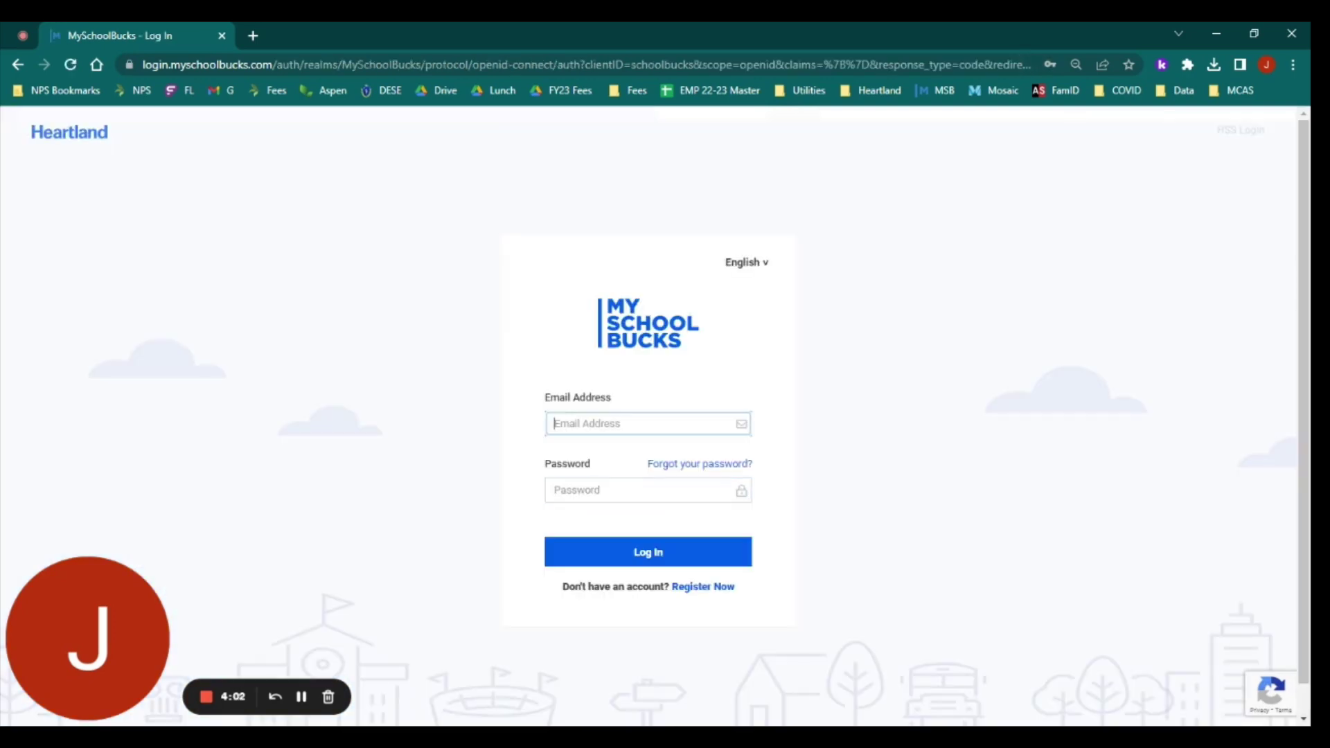
pyautogui.write('jd')
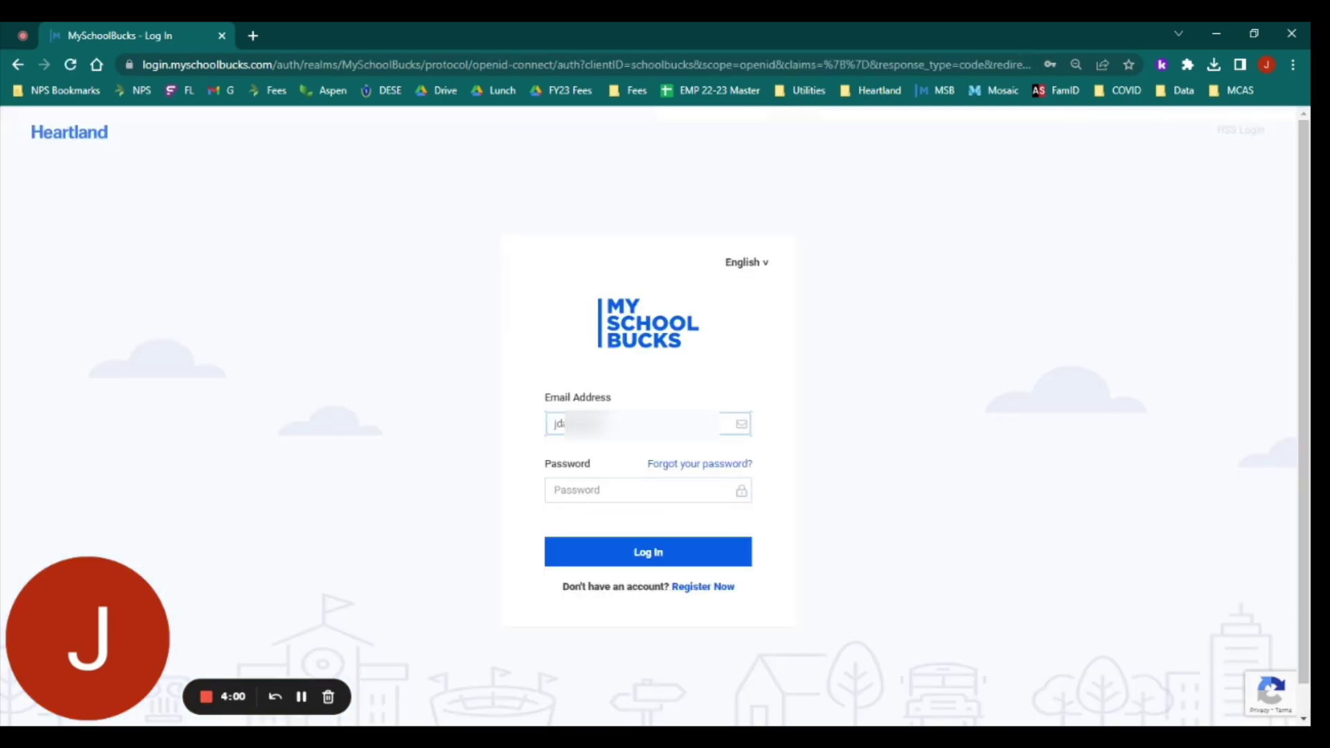
pyautogui.write('ani')
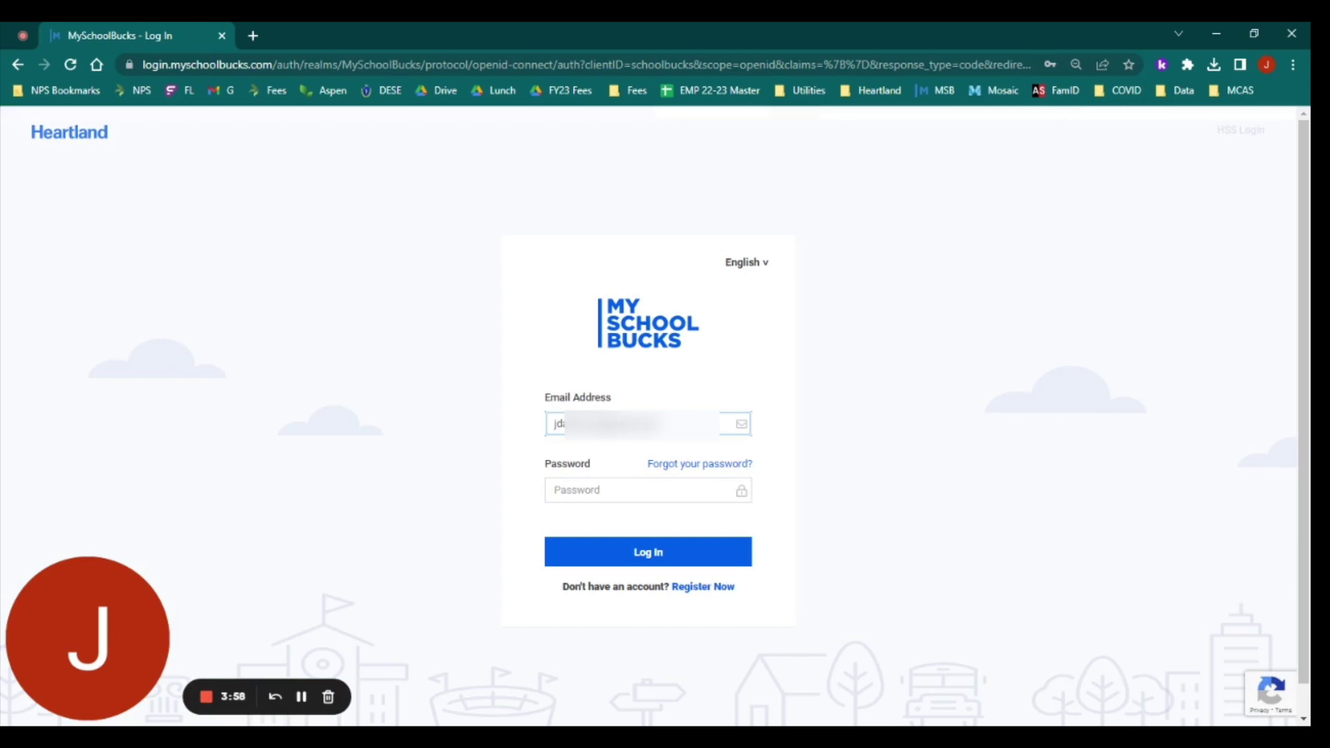
pyautogui.press('Tab')
pyautogui.write('***********')
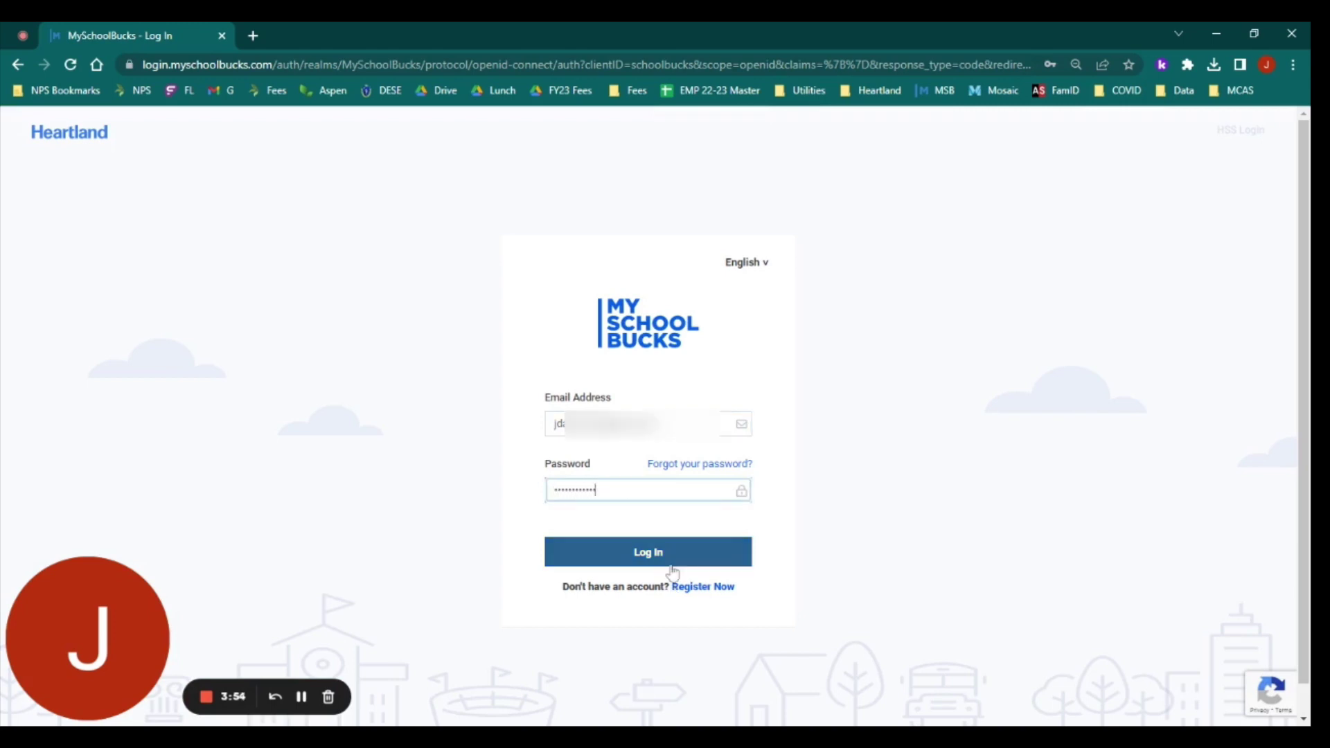
pyautogui.click(669, 563)
# Paste the emailed verification code and verify it.
pyautogui.click(597, 489)
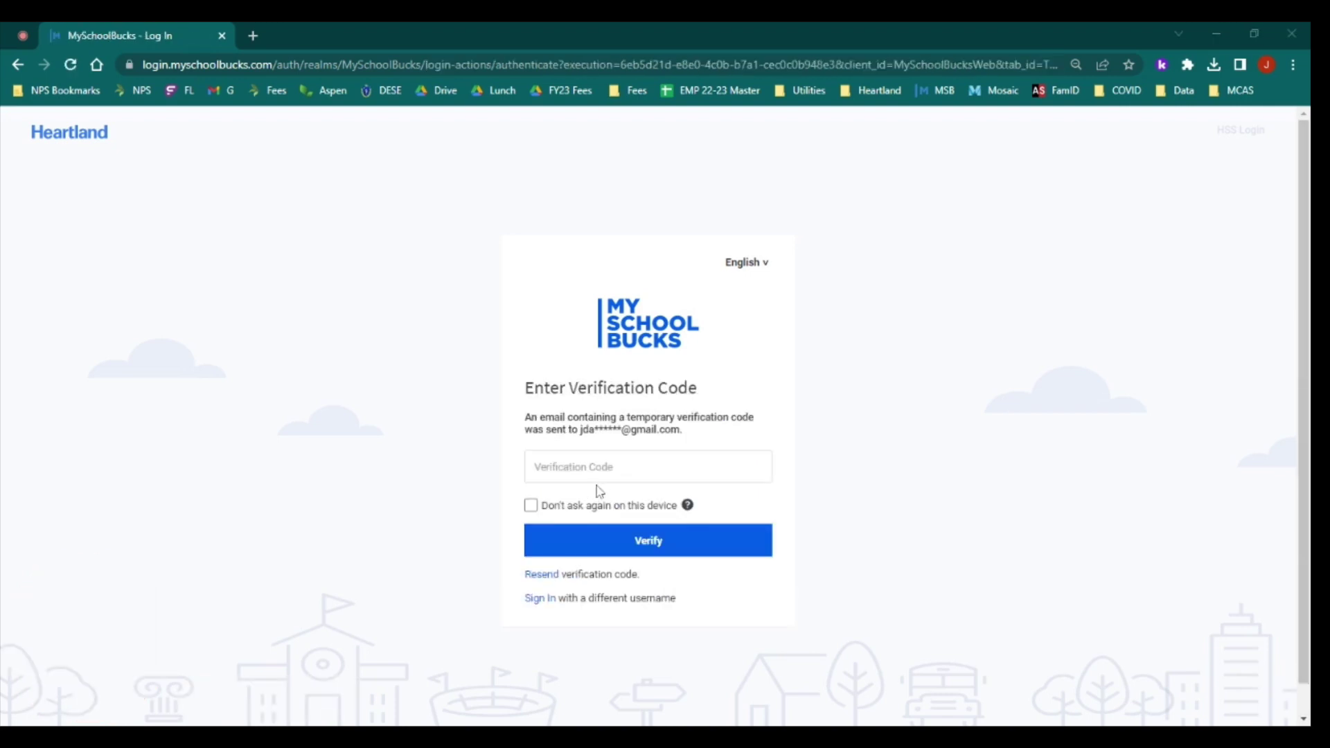
pyautogui.hotkey('ctrl', 'v')
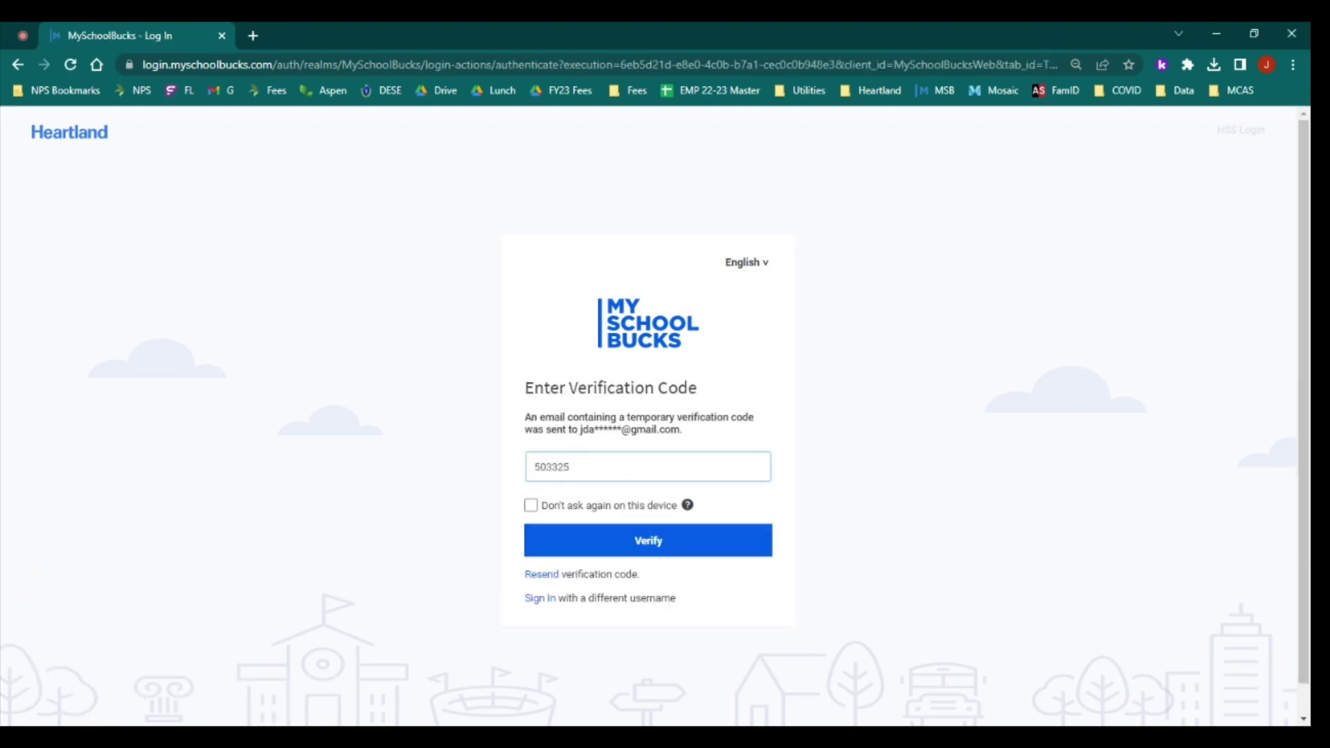
pyautogui.click(649, 547)
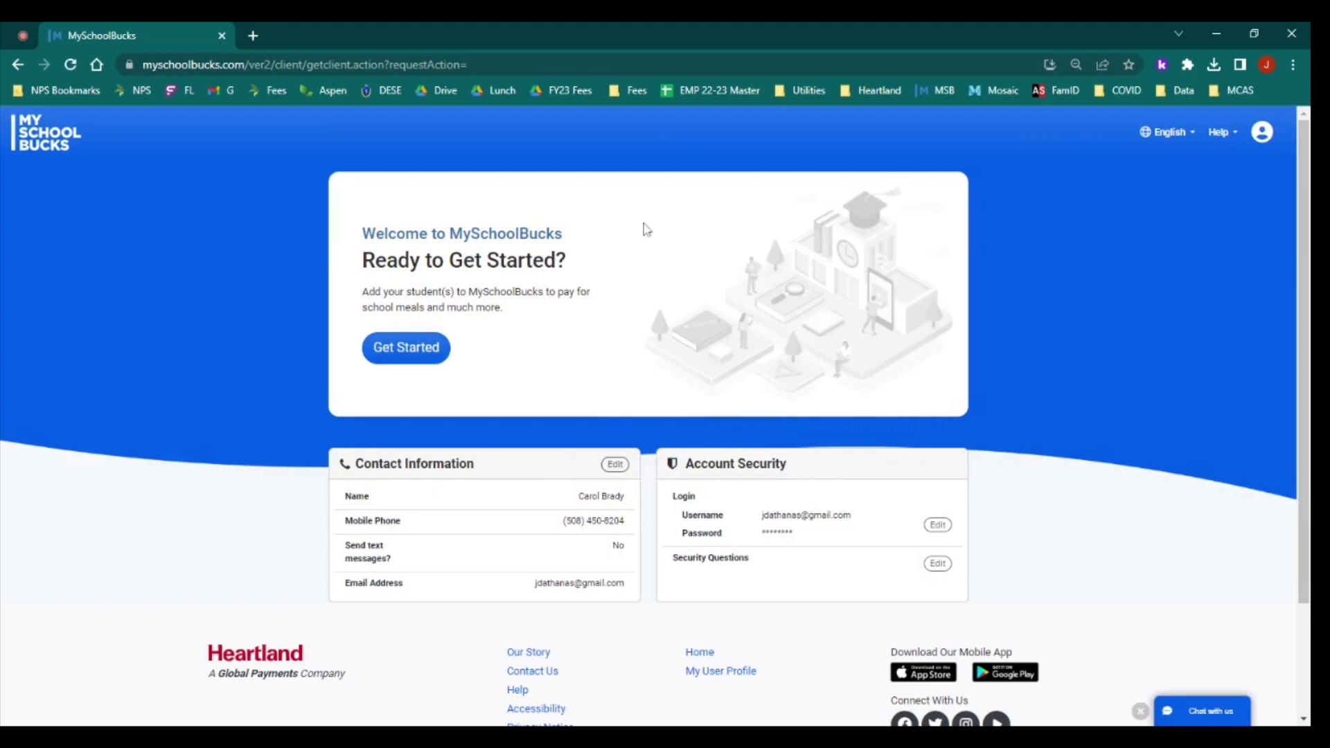
# Pick Massachusetts as the state and Newton Public Schools as the district, then add it.
pyautogui.click(444, 360)
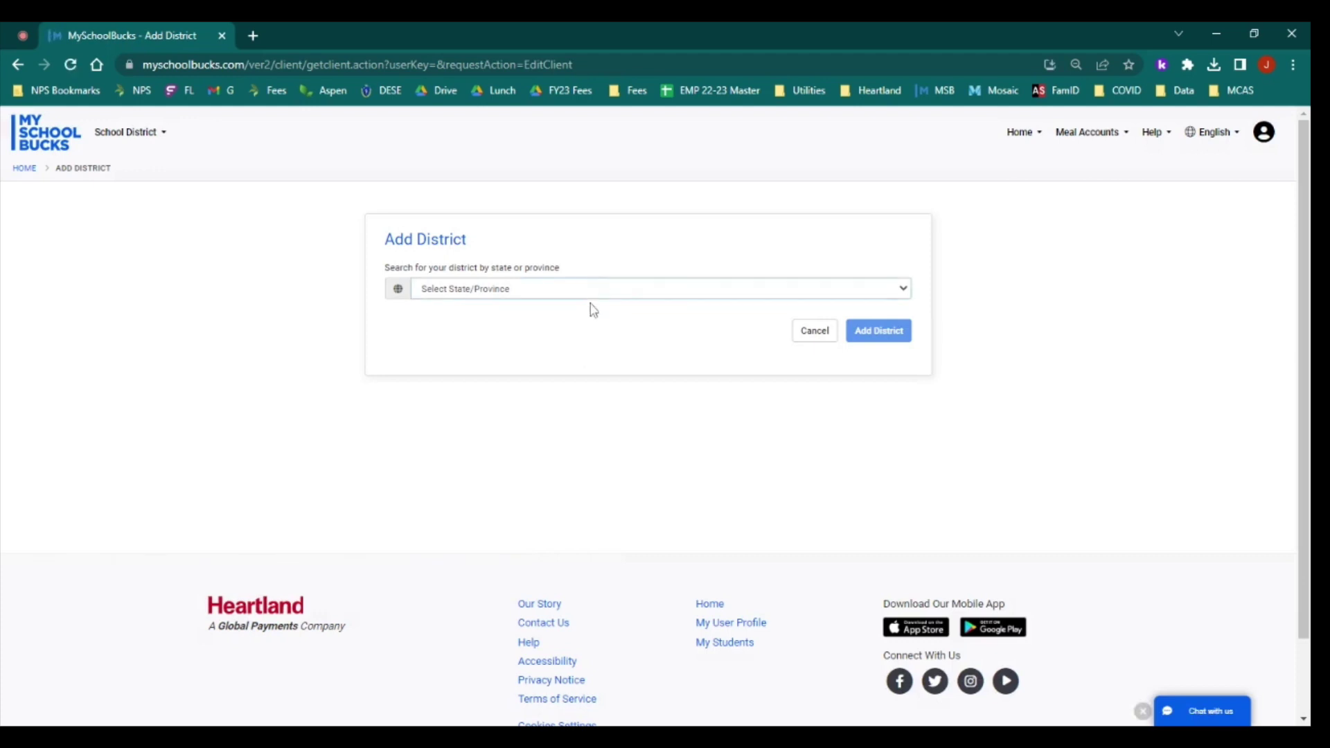
pyautogui.click(499, 294)
pyautogui.click(492, 306)
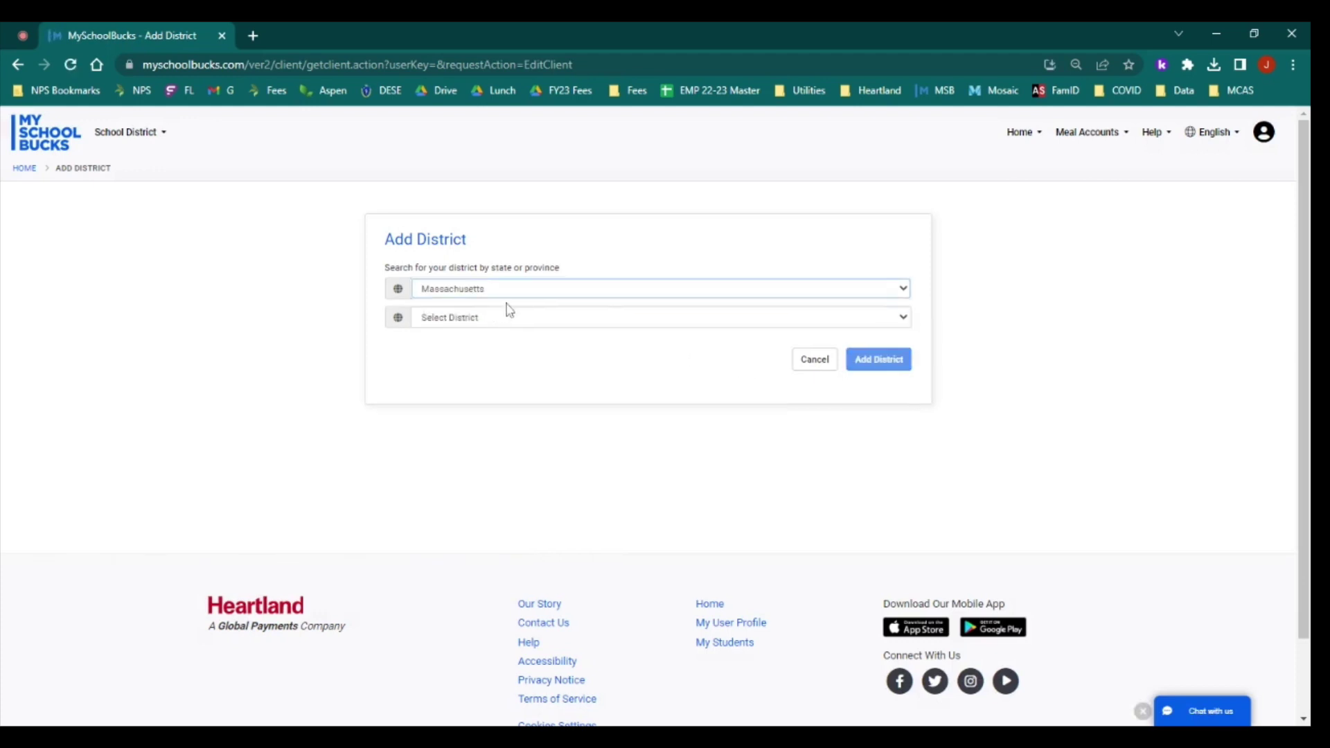
pyautogui.click(493, 318)
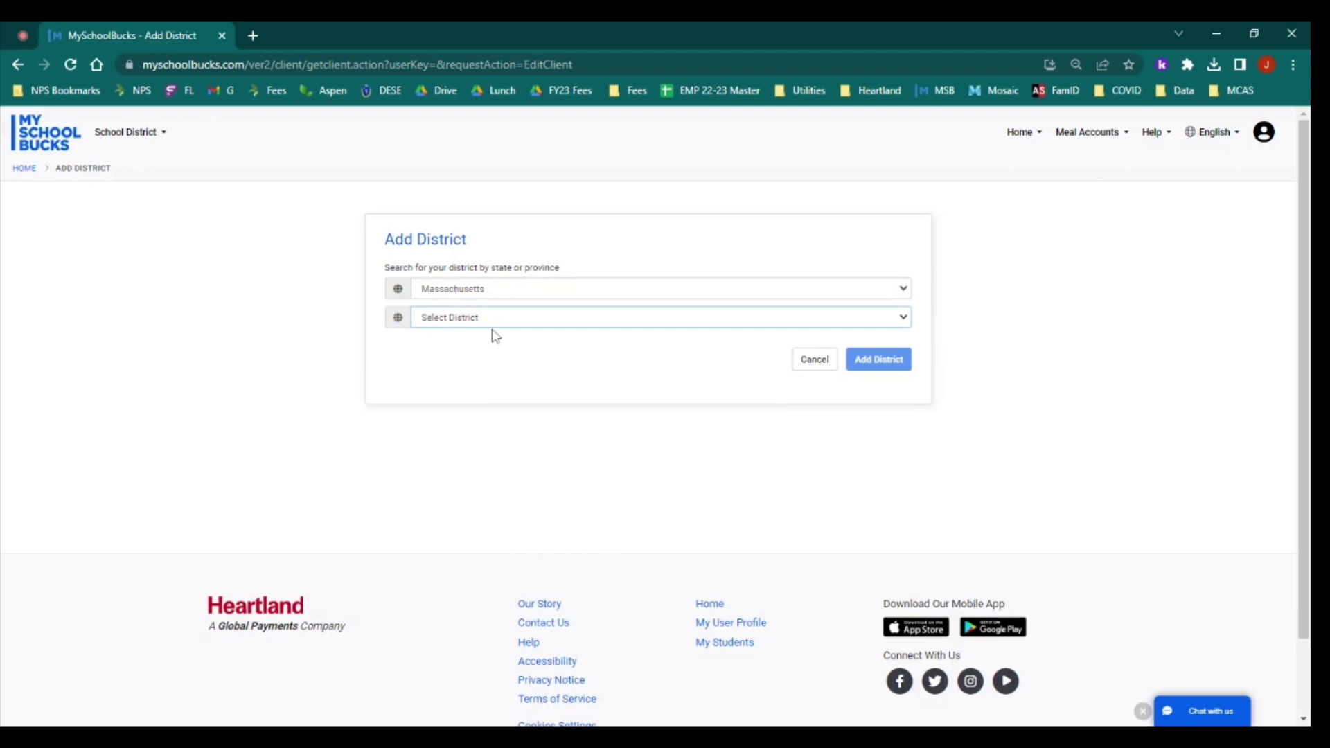
pyautogui.click(493, 336)
pyautogui.click(874, 362)
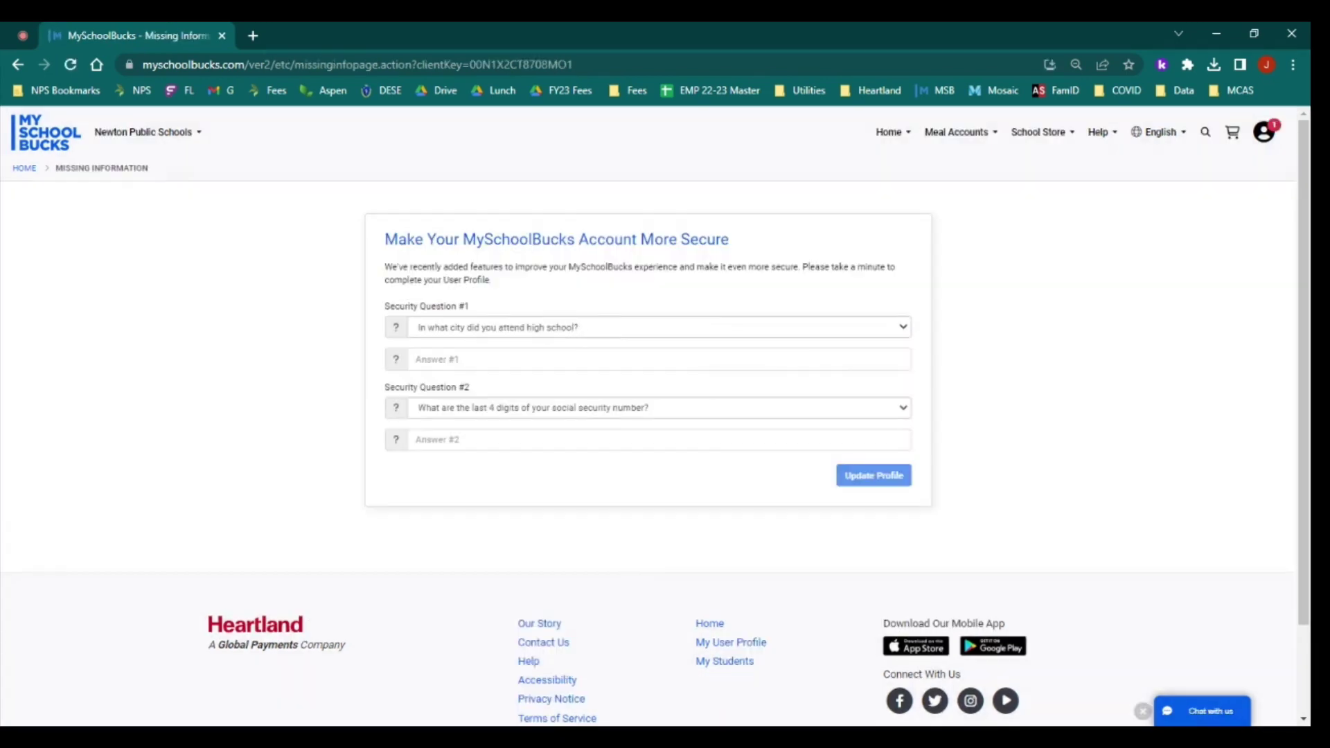
pyautogui.click(416, 359)
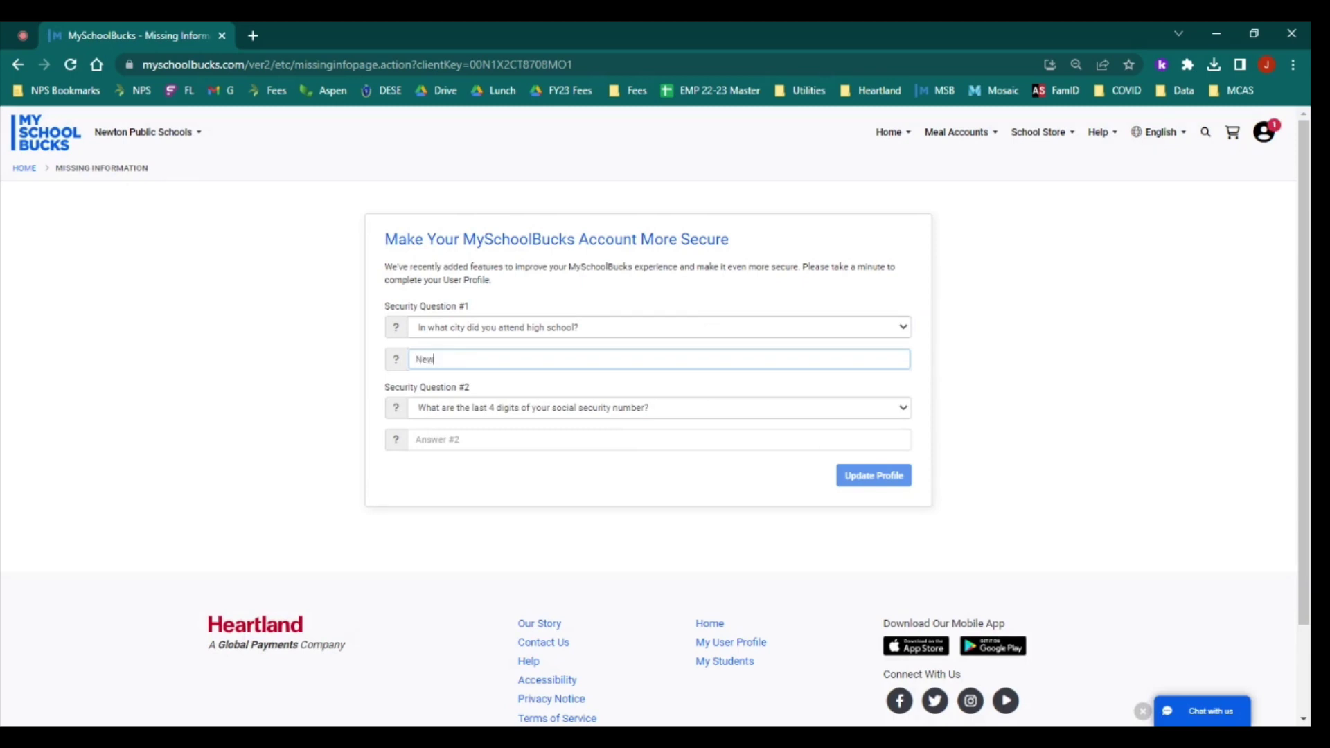
pyautogui.press('Tab')
pyautogui.press('Down')
pyautogui.press('Tab')
pyautogui.click(878, 480)
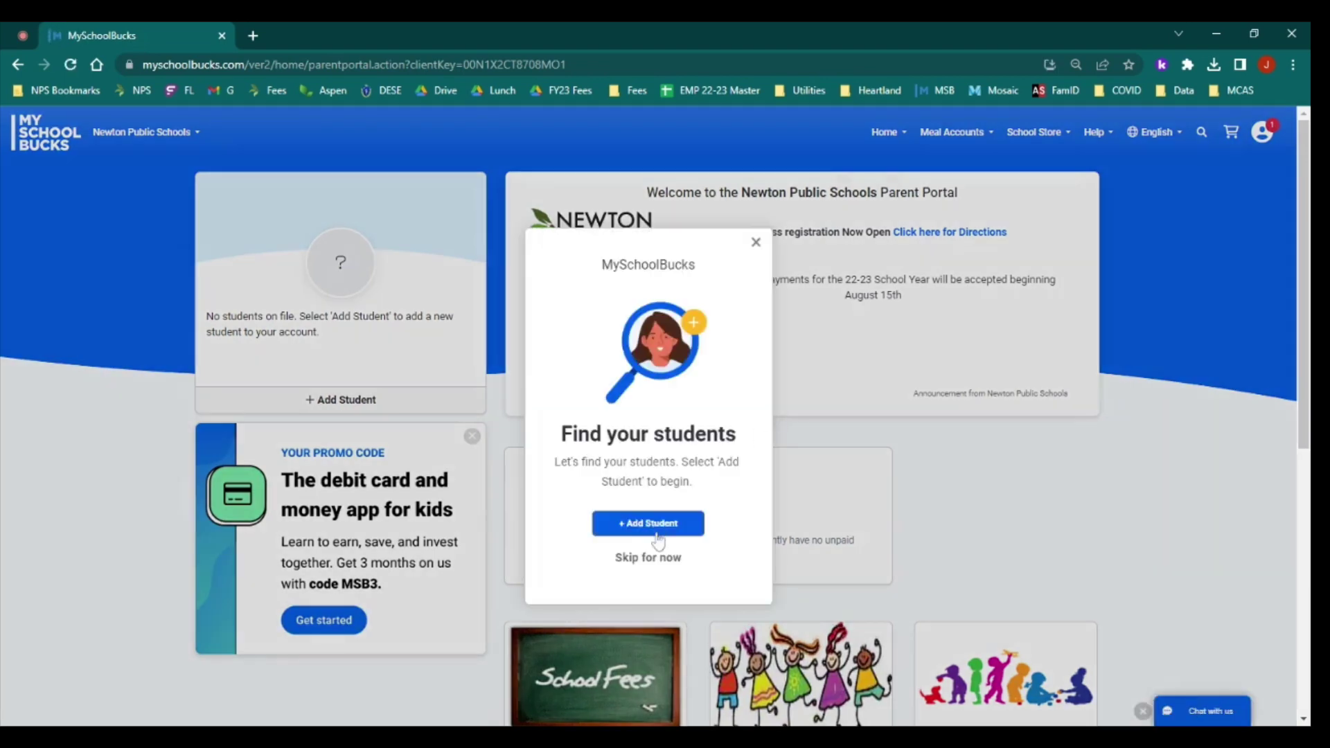
# Add a student at Oak Hill Middle School named Marcia Brady.
pyautogui.click(655, 526)
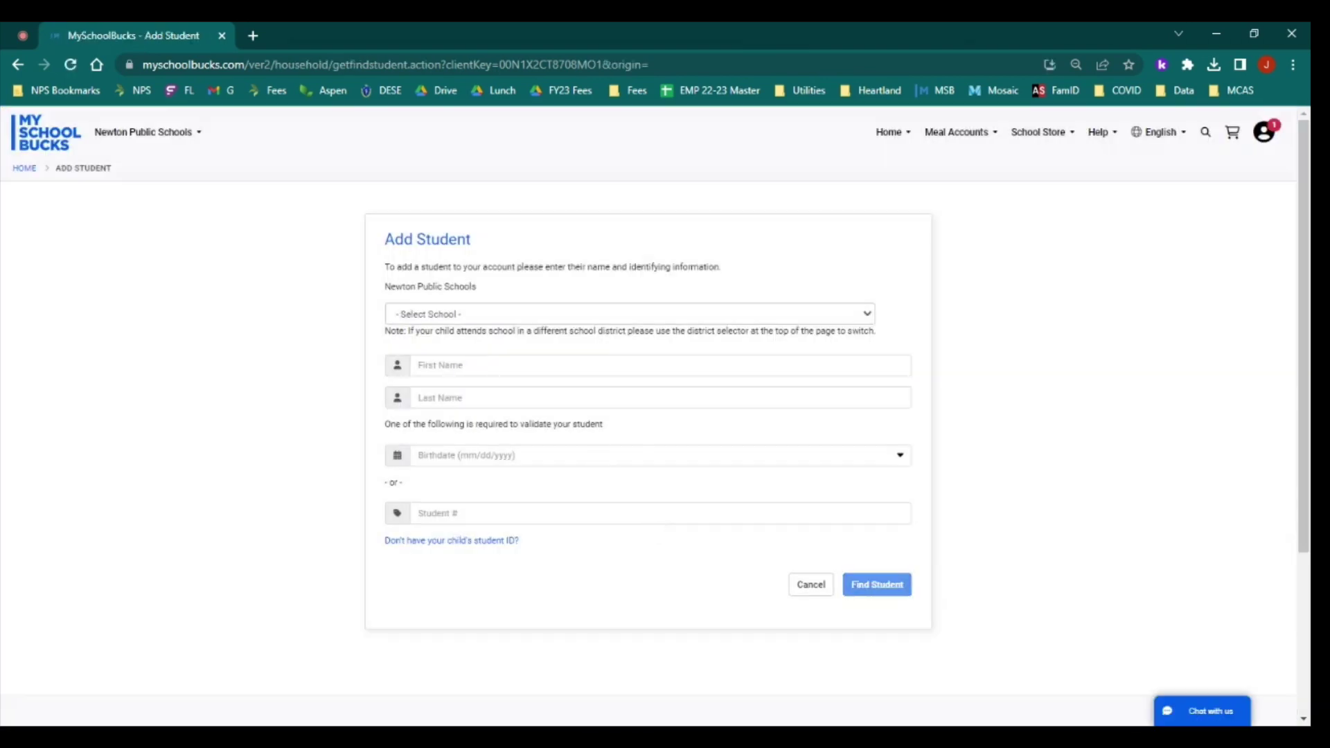
pyautogui.click(517, 315)
pyautogui.click(490, 547)
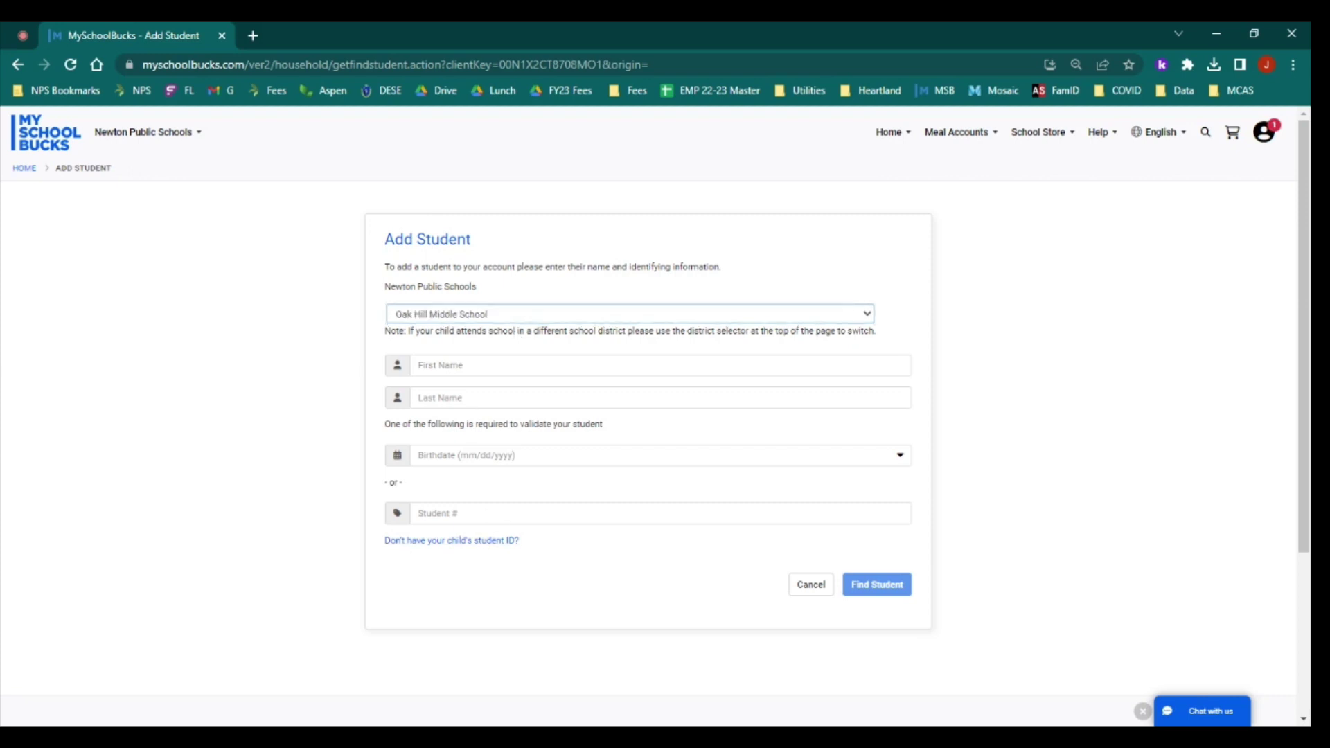
pyautogui.press('Tab')
pyautogui.write('Marcia')
pyautogui.press('Tab')
pyautogui.write('Brady')
pyautogui.press('Return')
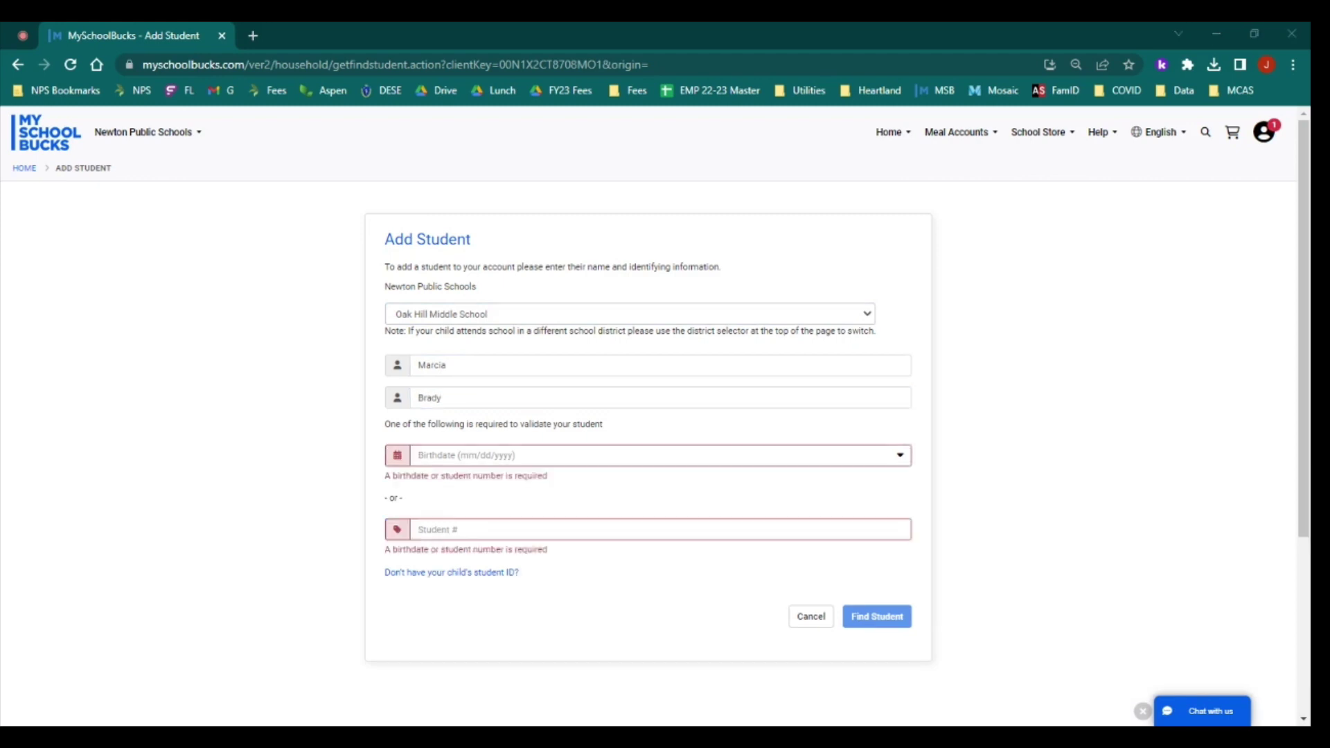
pyautogui.click(627, 527)
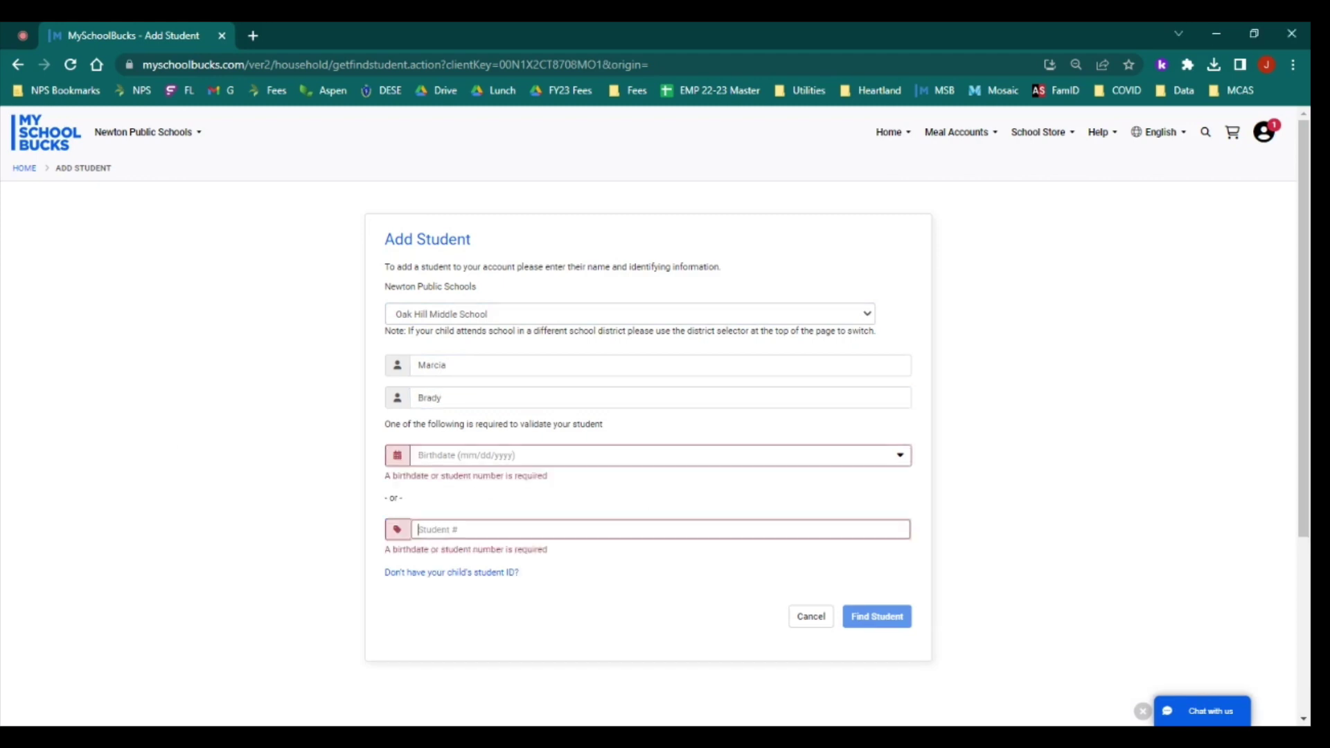
pyautogui.click(893, 588)
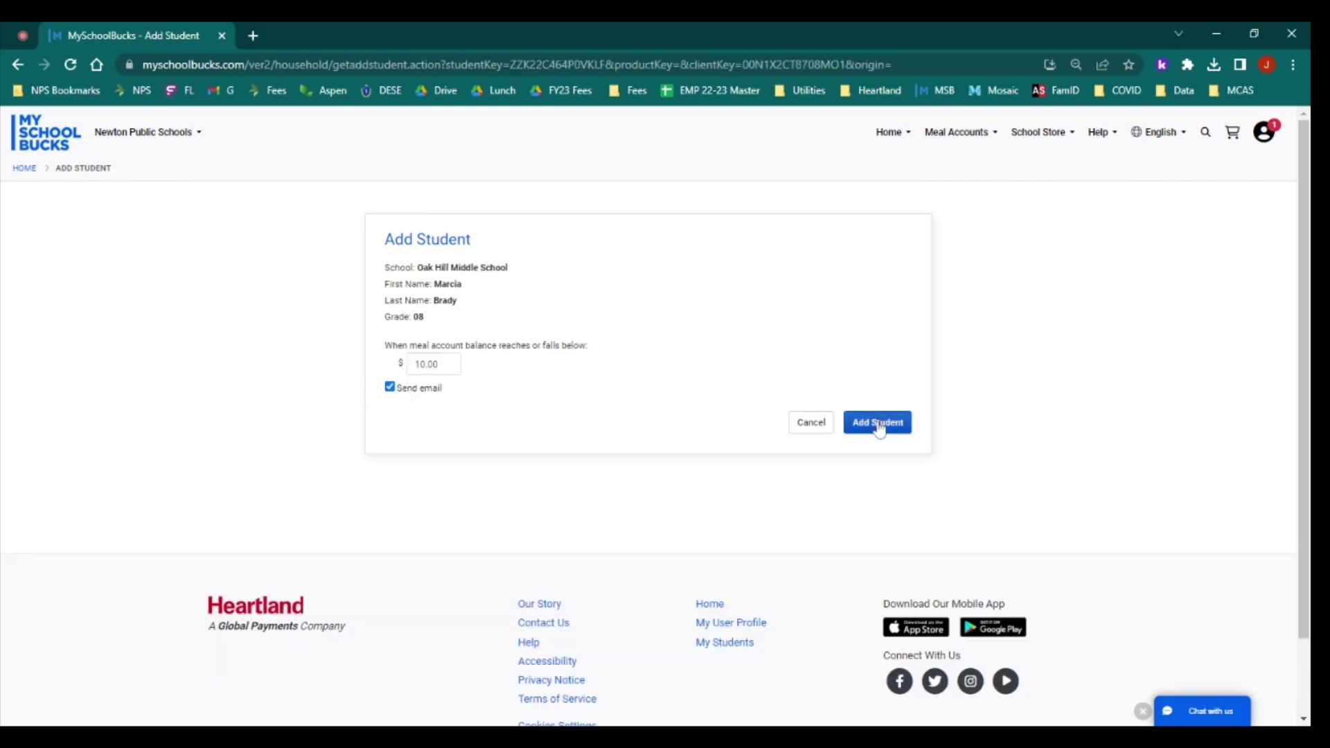
# Confirm adding Marcia Brady to the household and view her unpaid invoices.
pyautogui.click(878, 425)
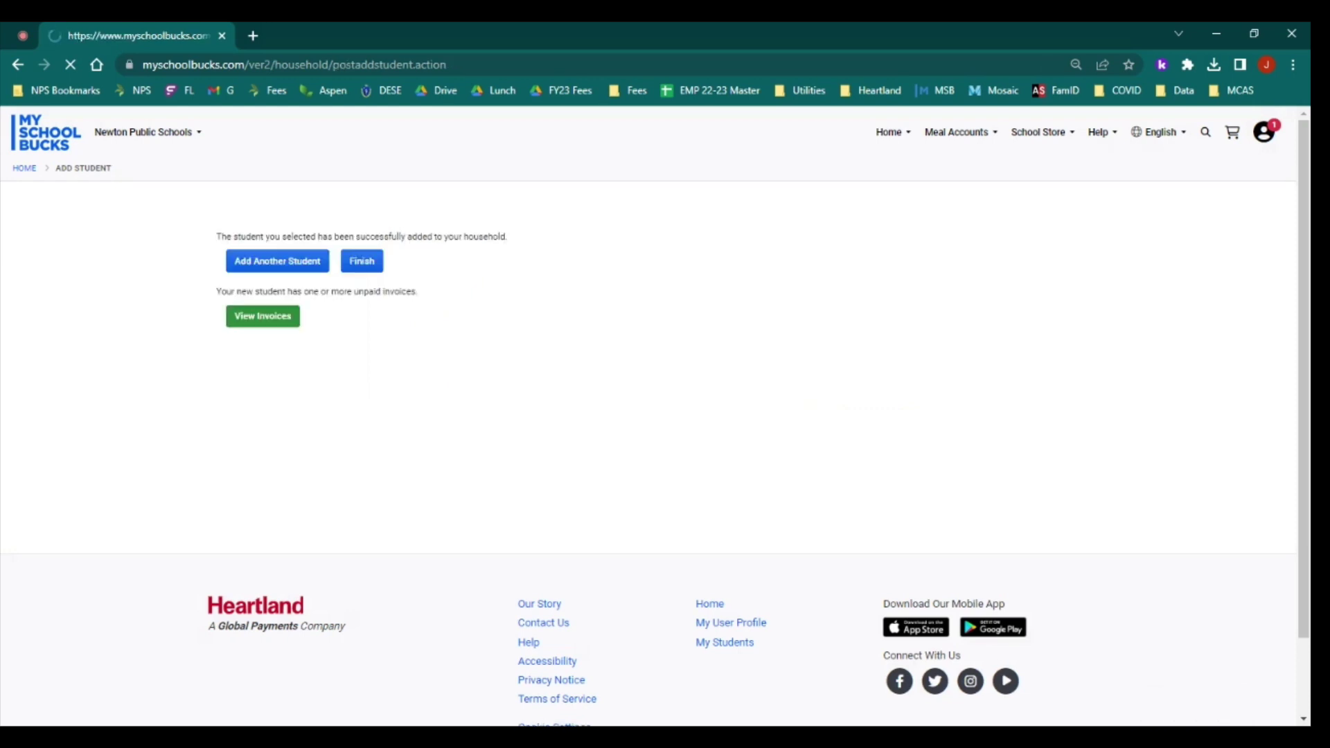
pyautogui.click(890, 132)
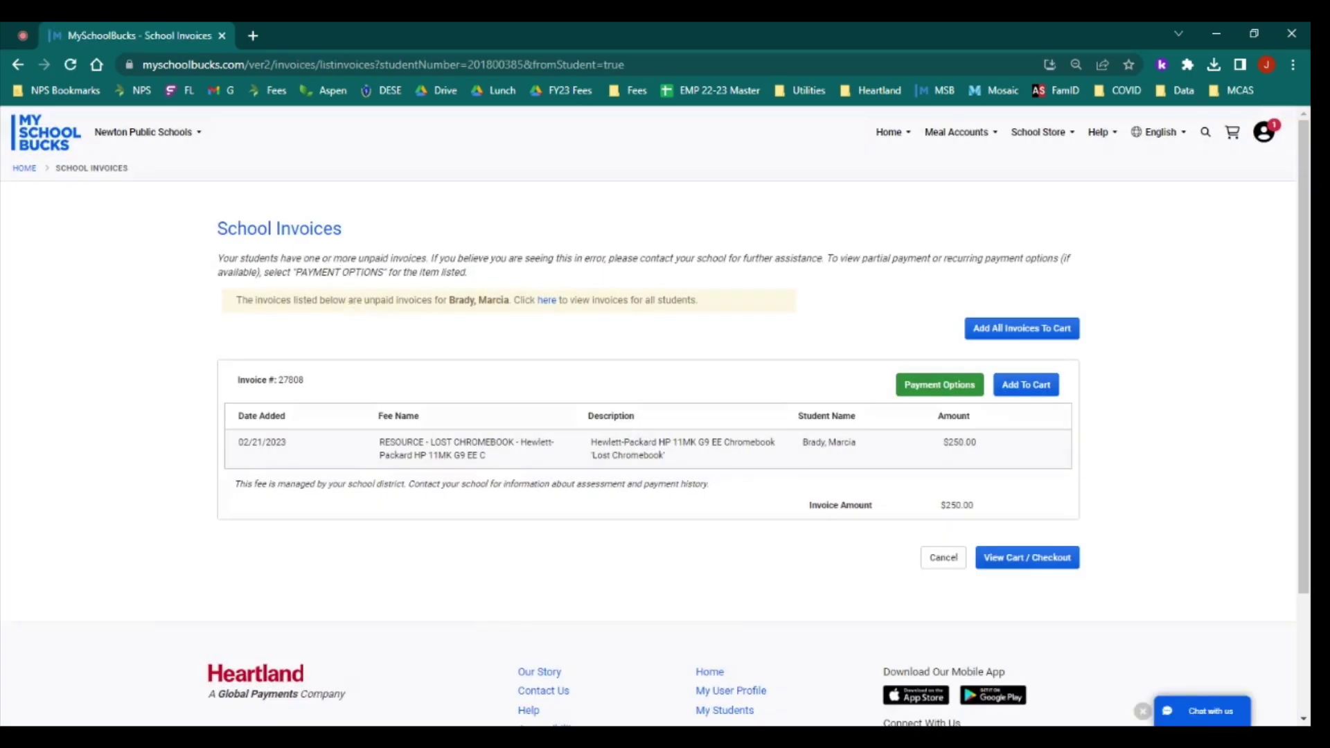
# Return to the portal and open the school store's full list of items.
pyautogui.click(28, 66)
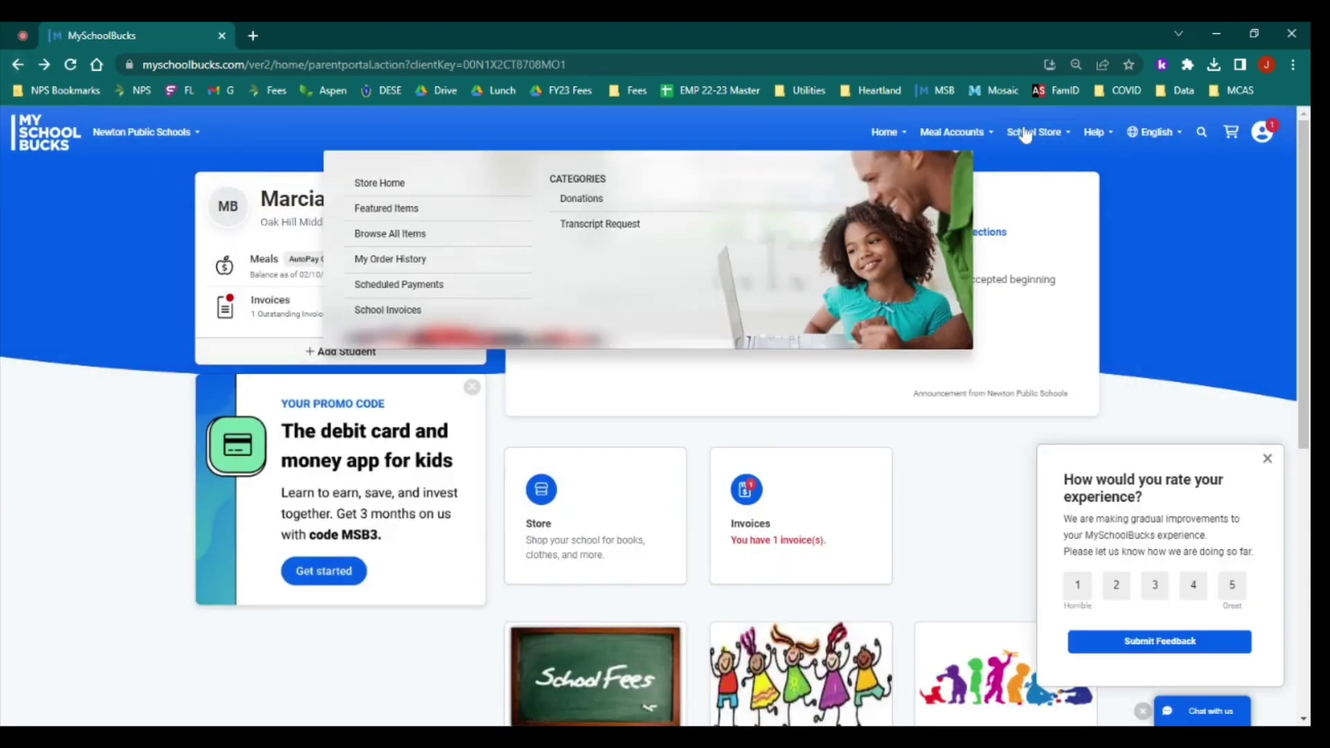
pyautogui.click(379, 183)
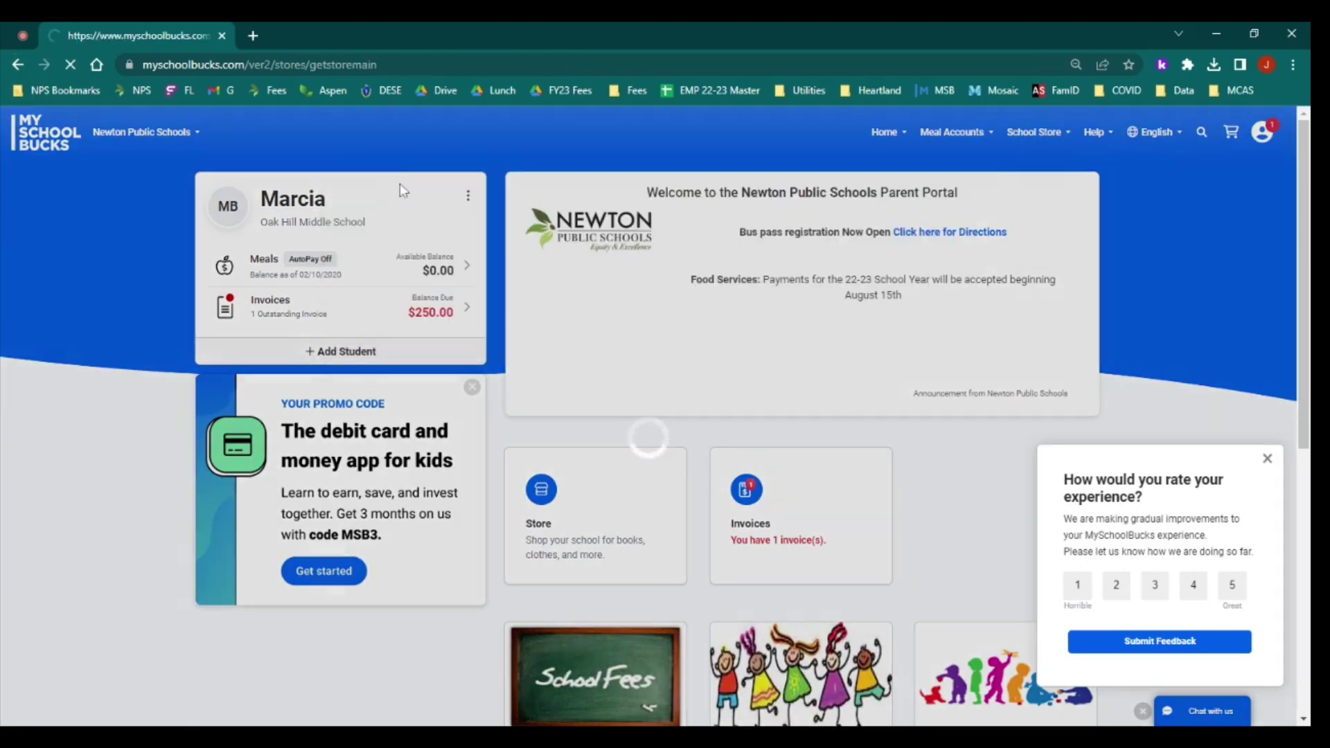
pyautogui.scroll(-4, 523, 438)
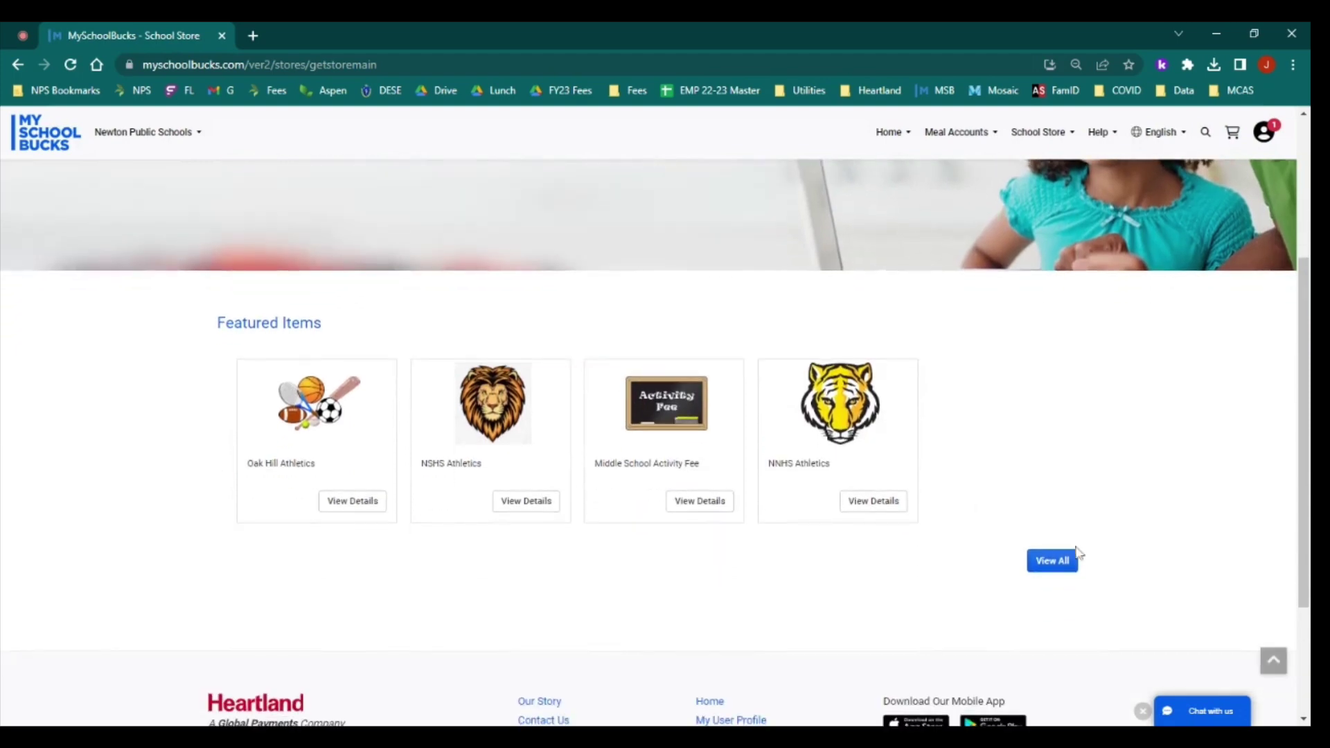
pyautogui.click(1068, 561)
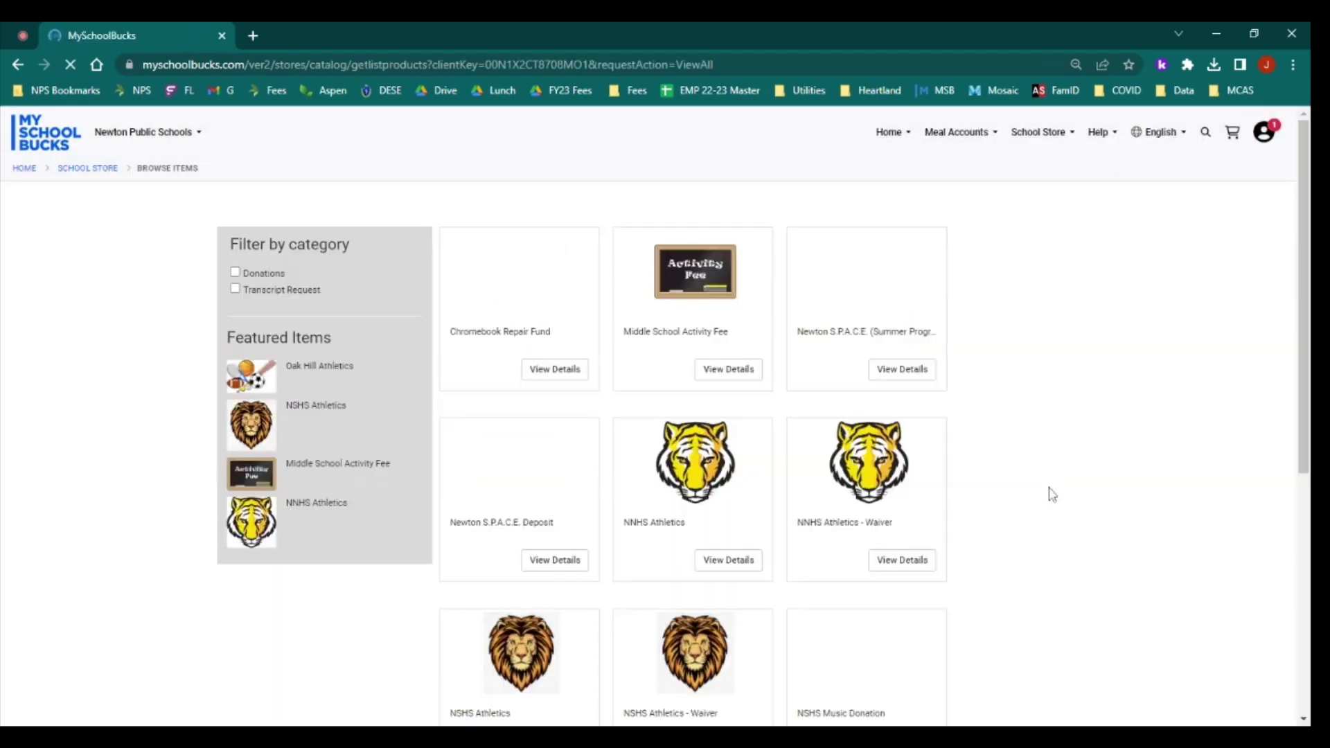
# Browse to the second page of store items, then return to Home > Welcome.
pyautogui.scroll(-5, 1045, 490)
pyautogui.scroll(5, 1037, 451)
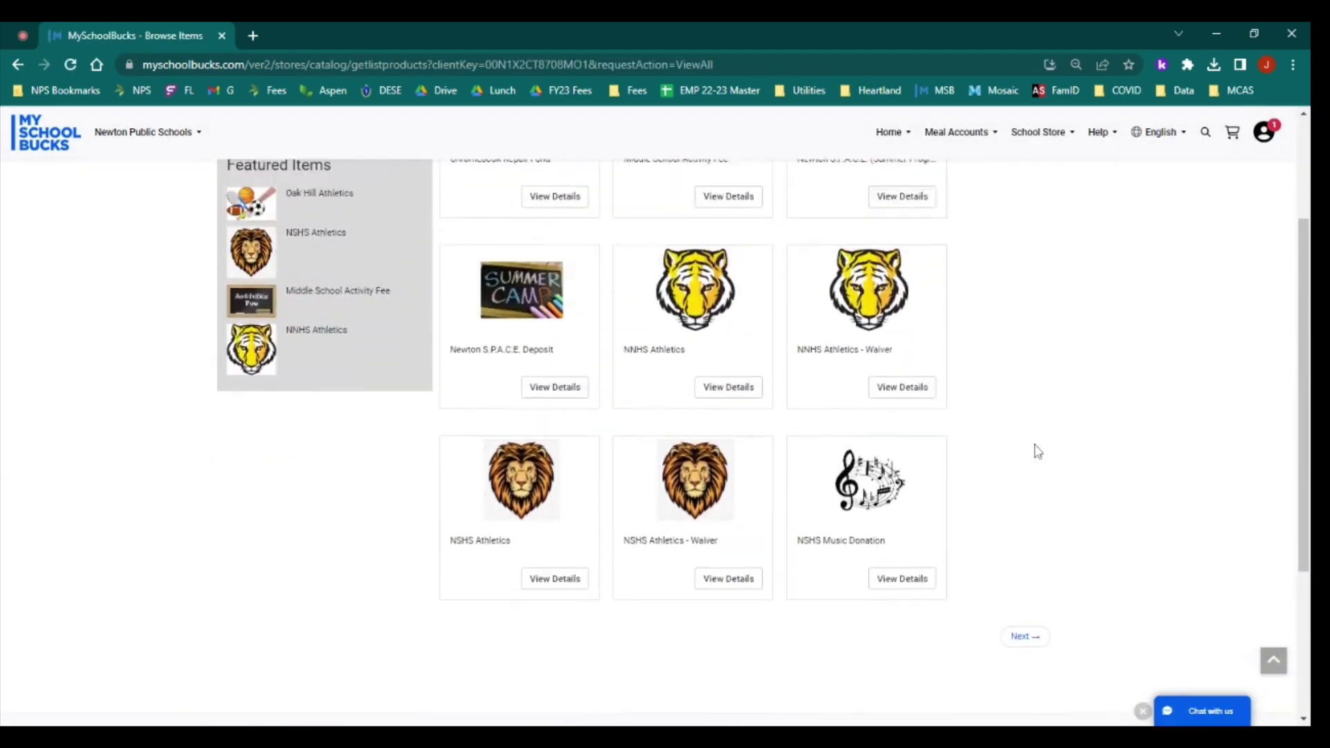
pyautogui.scroll(-1, 1037, 451)
pyautogui.scroll(-1, 1023, 547)
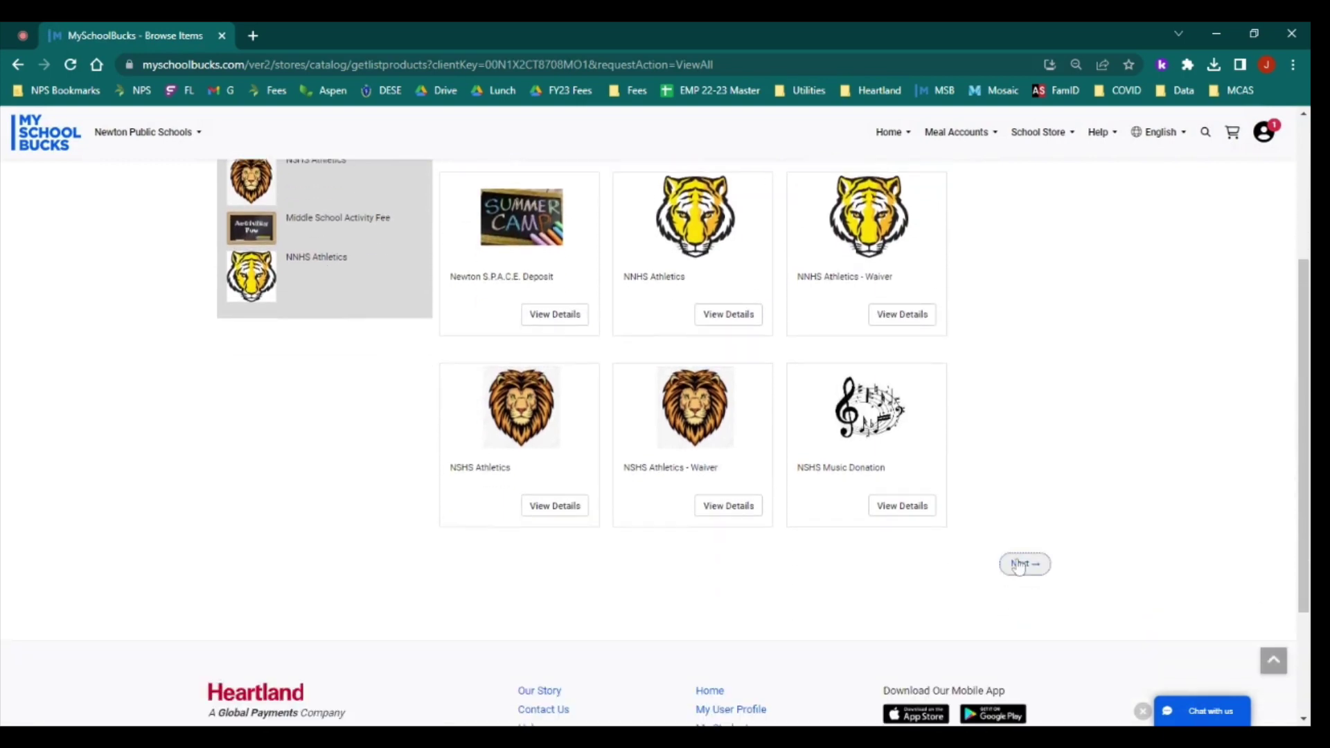
pyautogui.click(1024, 562)
pyautogui.scroll(2, 1013, 512)
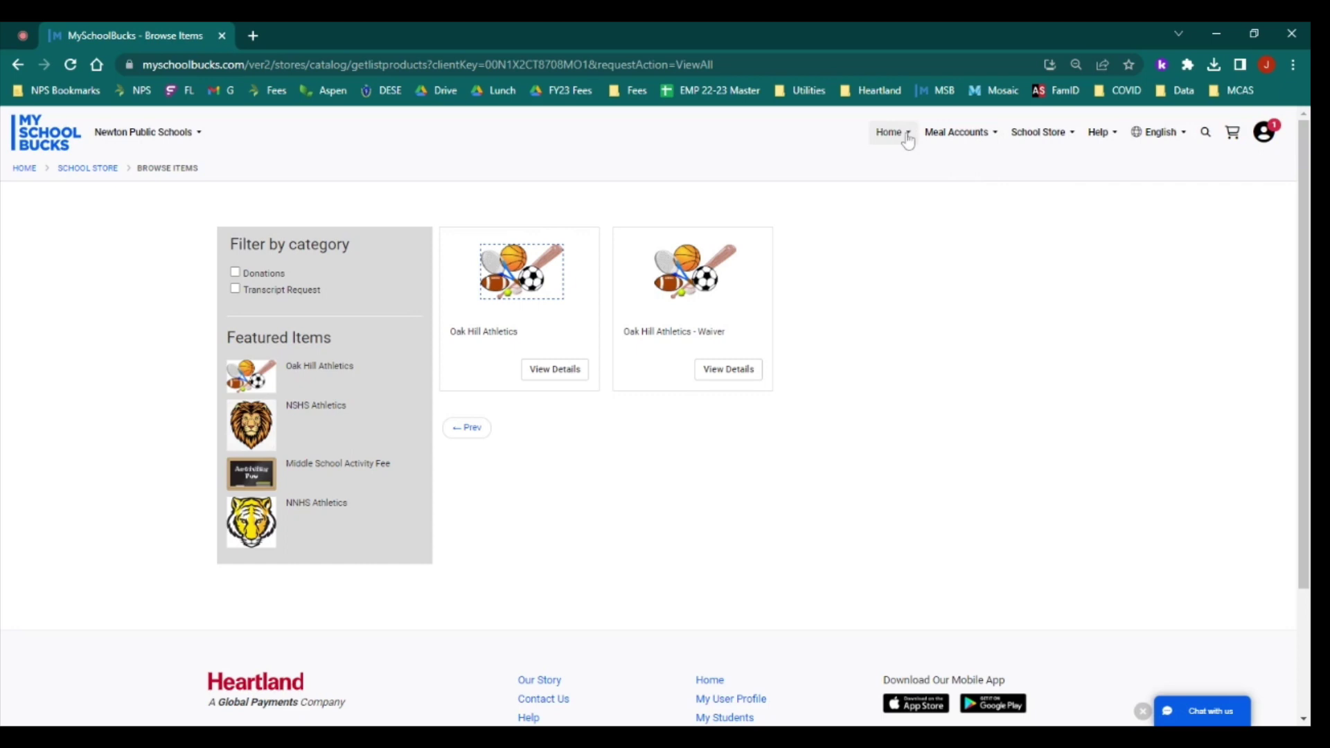
pyautogui.click(907, 138)
pyautogui.click(862, 156)
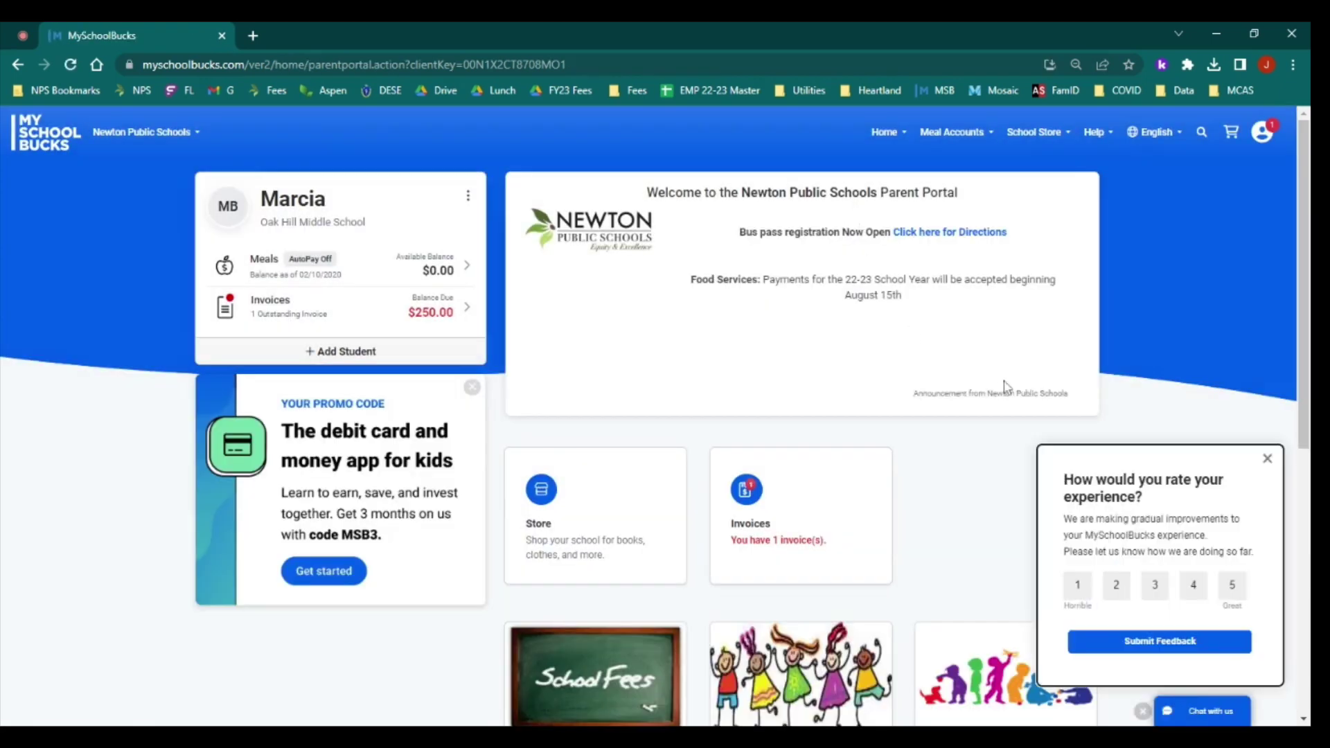
pyautogui.scroll(-2, 933, 349)
pyautogui.scroll(-2, 933, 348)
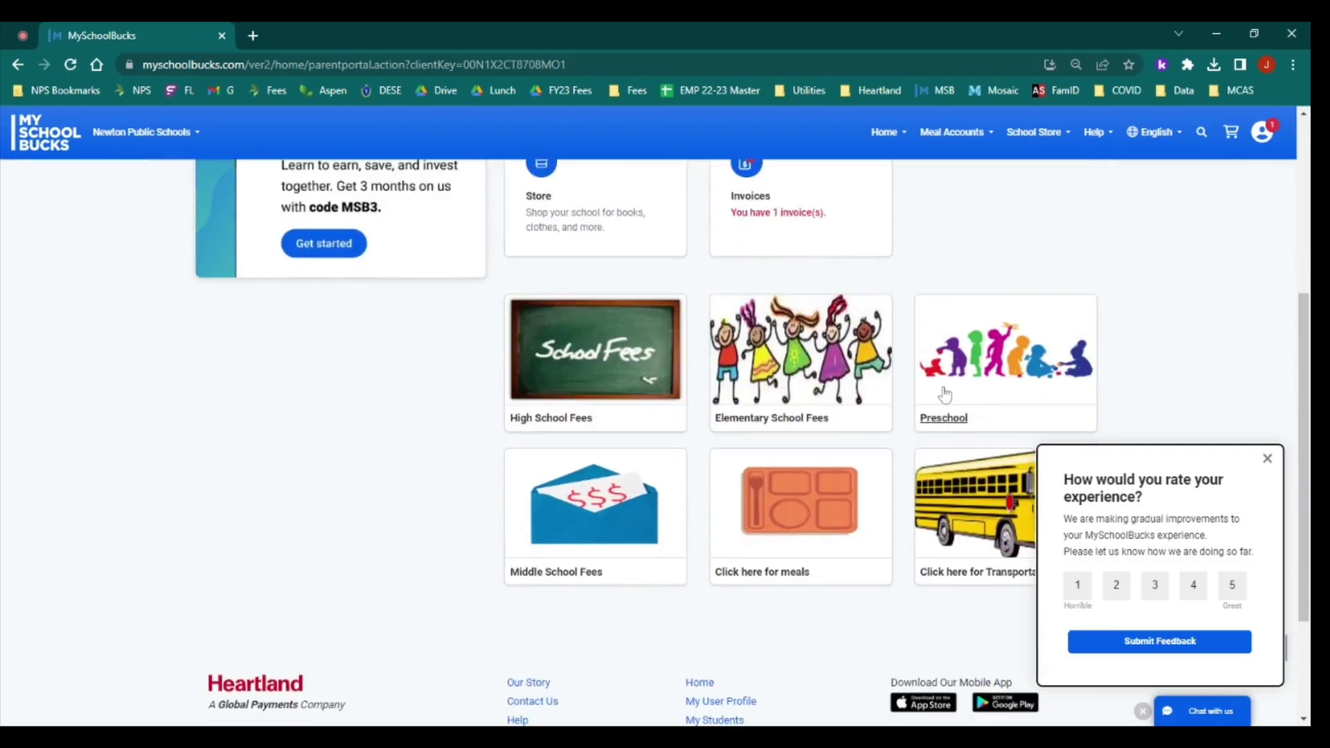
pyautogui.click(611, 456)
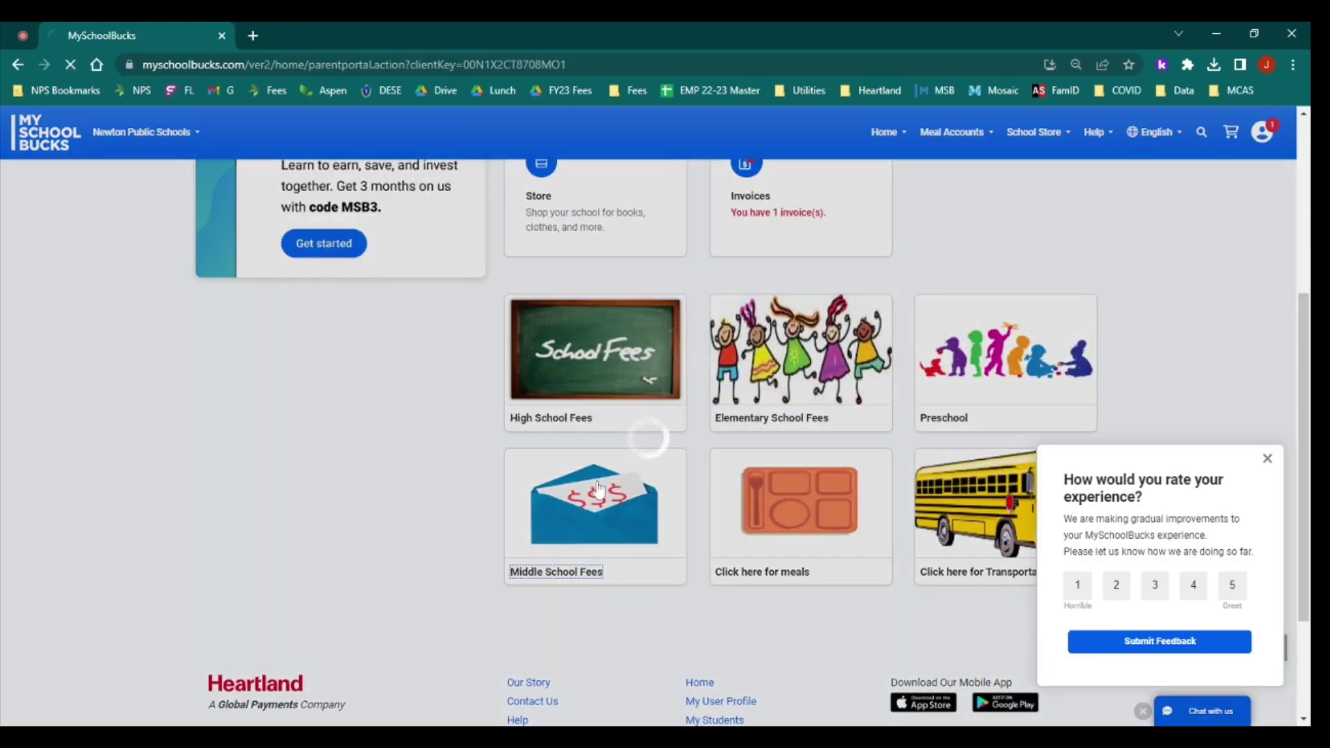
pyautogui.scroll(-4, 774, 478)
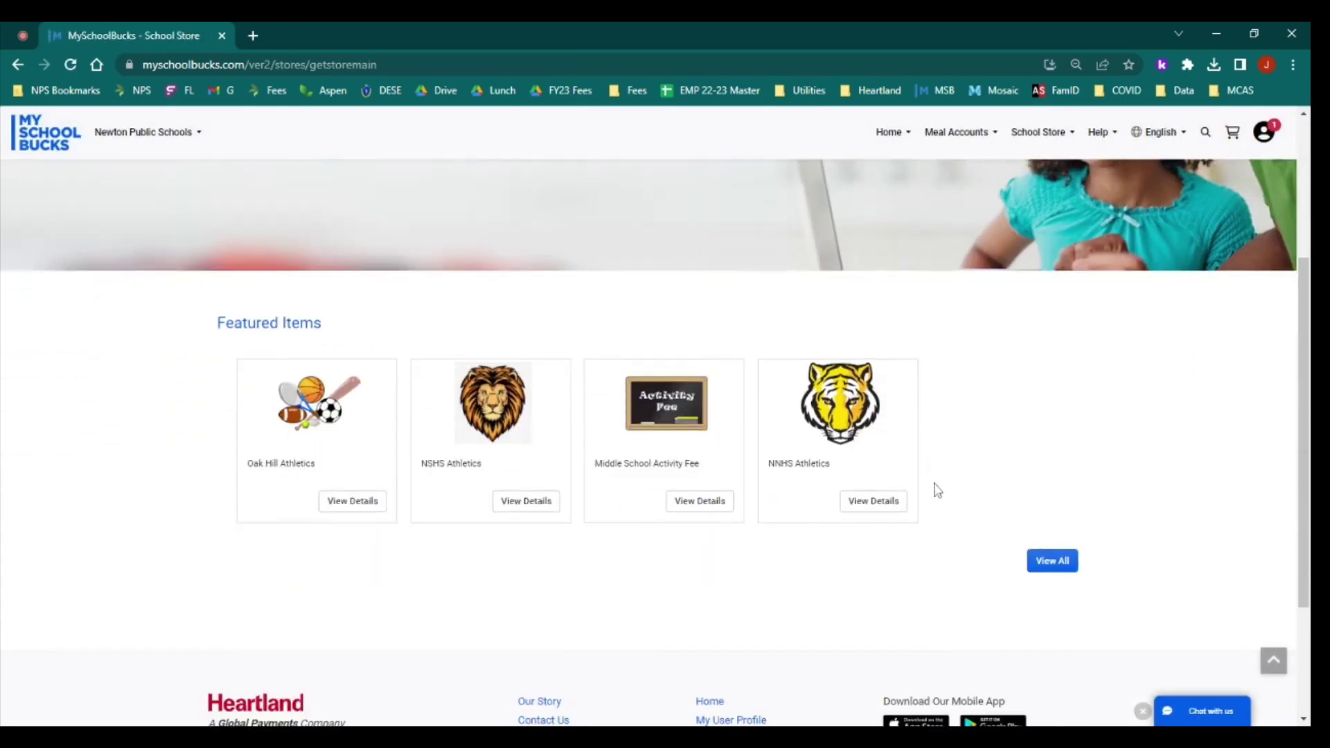
pyautogui.scroll(1, 938, 493)
pyautogui.scroll(3, 933, 485)
pyautogui.click(18, 66)
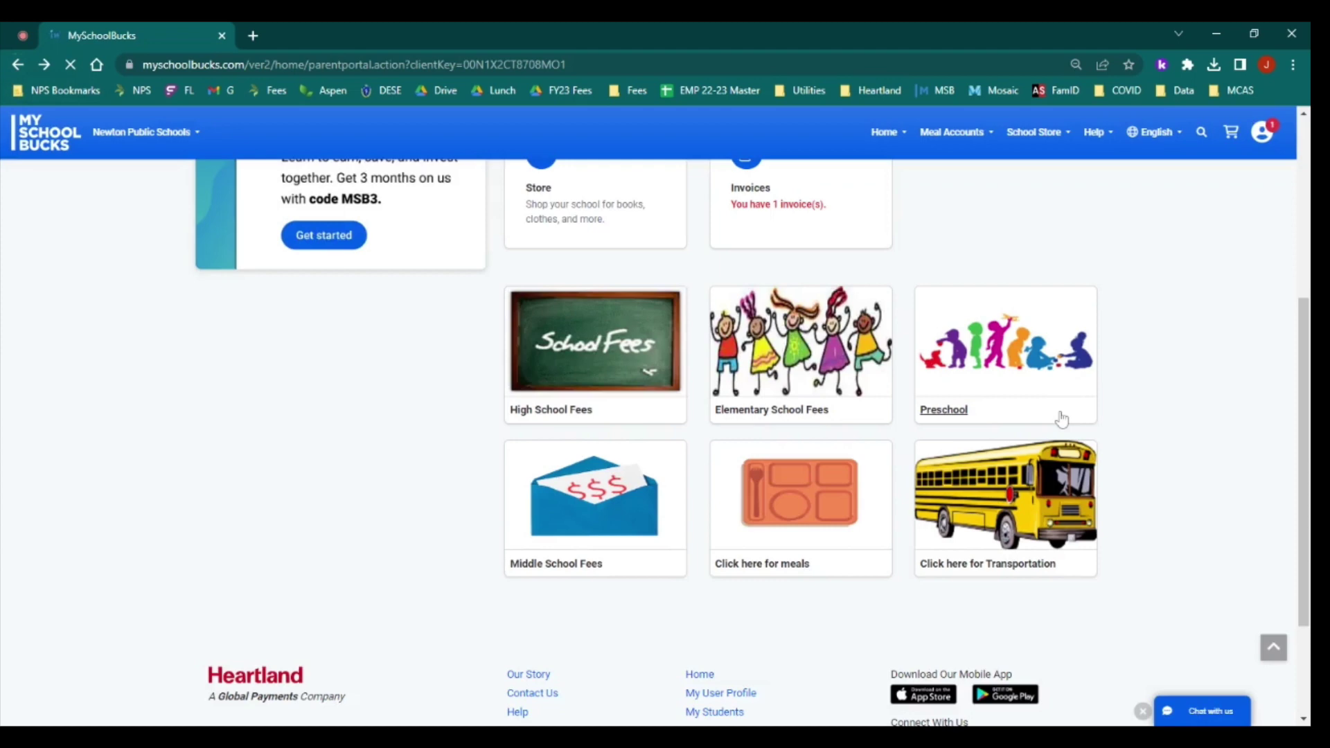
pyautogui.scroll(3, 1053, 415)
pyautogui.click(814, 397)
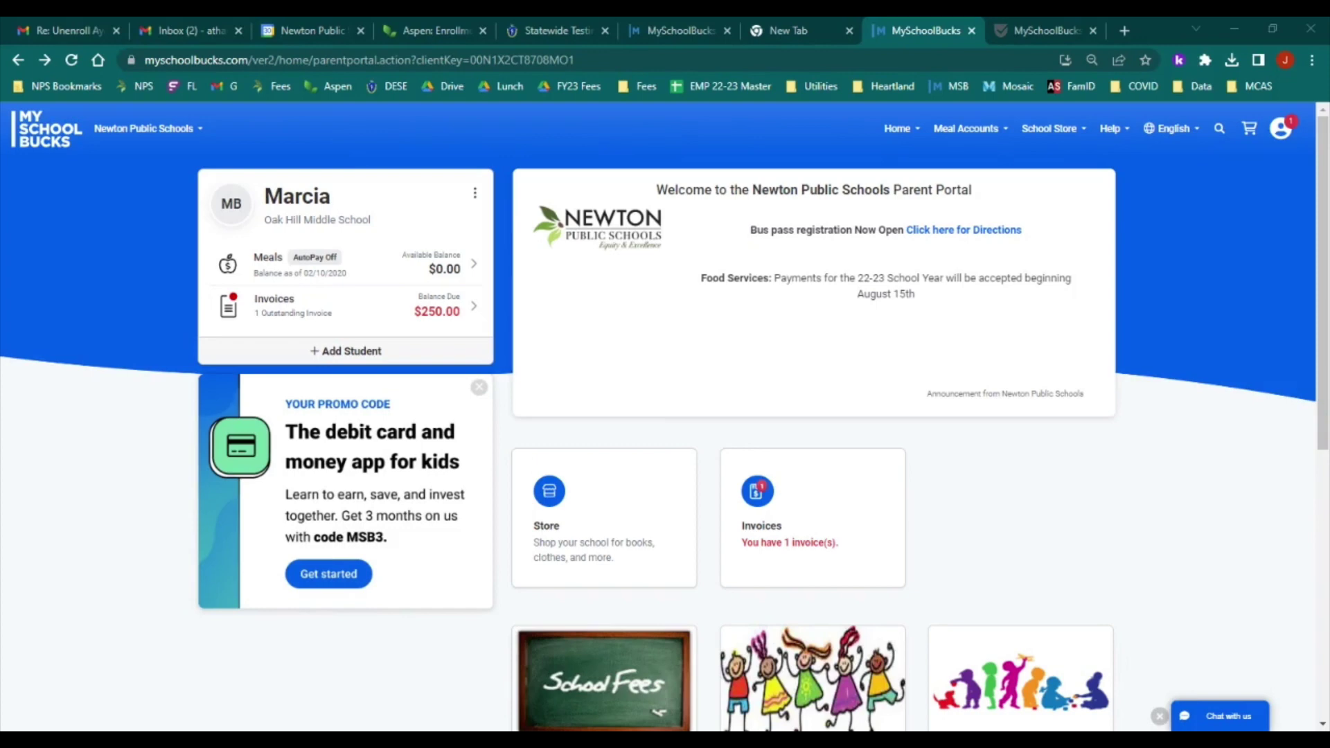
# Browse the How-To Videos help page through the payment, autopay, student, alert and password-reset tutorials.
pyautogui.click(1111, 128)
pyautogui.click(1155, 187)
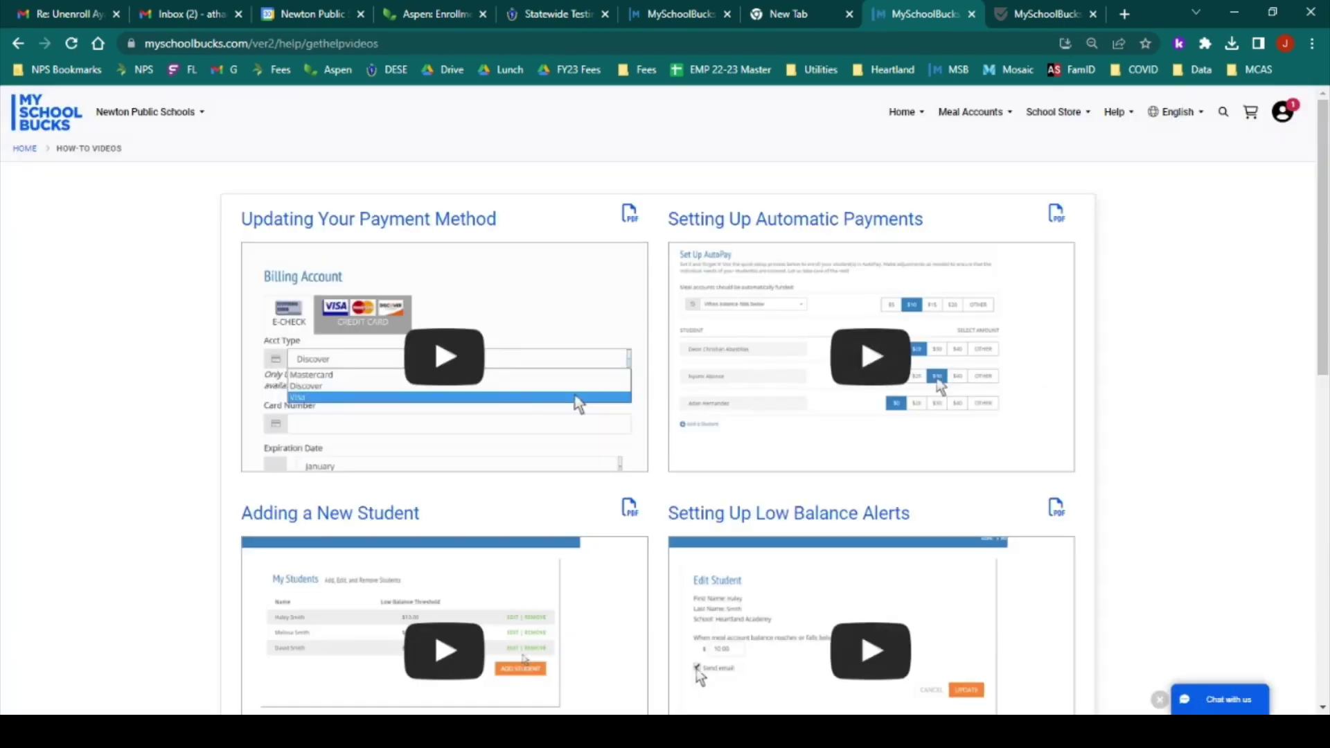
pyautogui.scroll(-1, 1178, 253)
pyautogui.scroll(-1, 1177, 253)
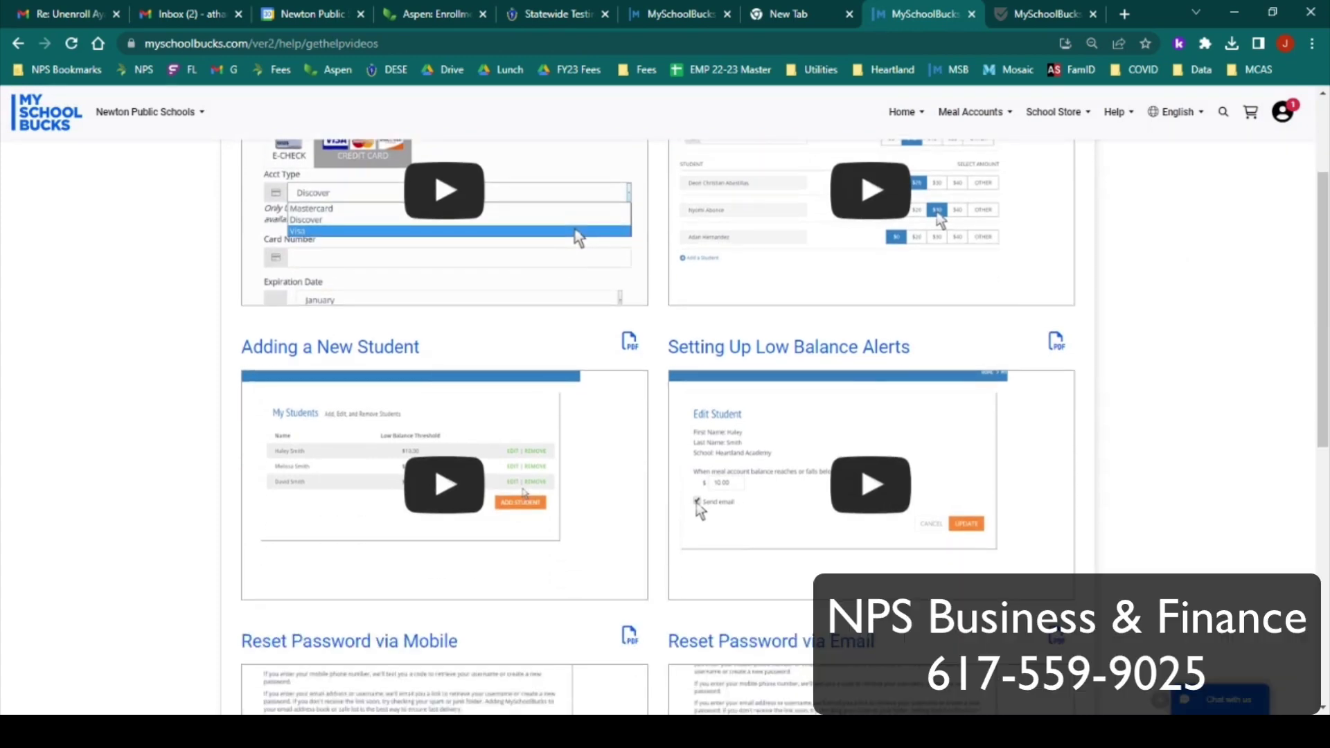
pyautogui.scroll(-1, 1178, 253)
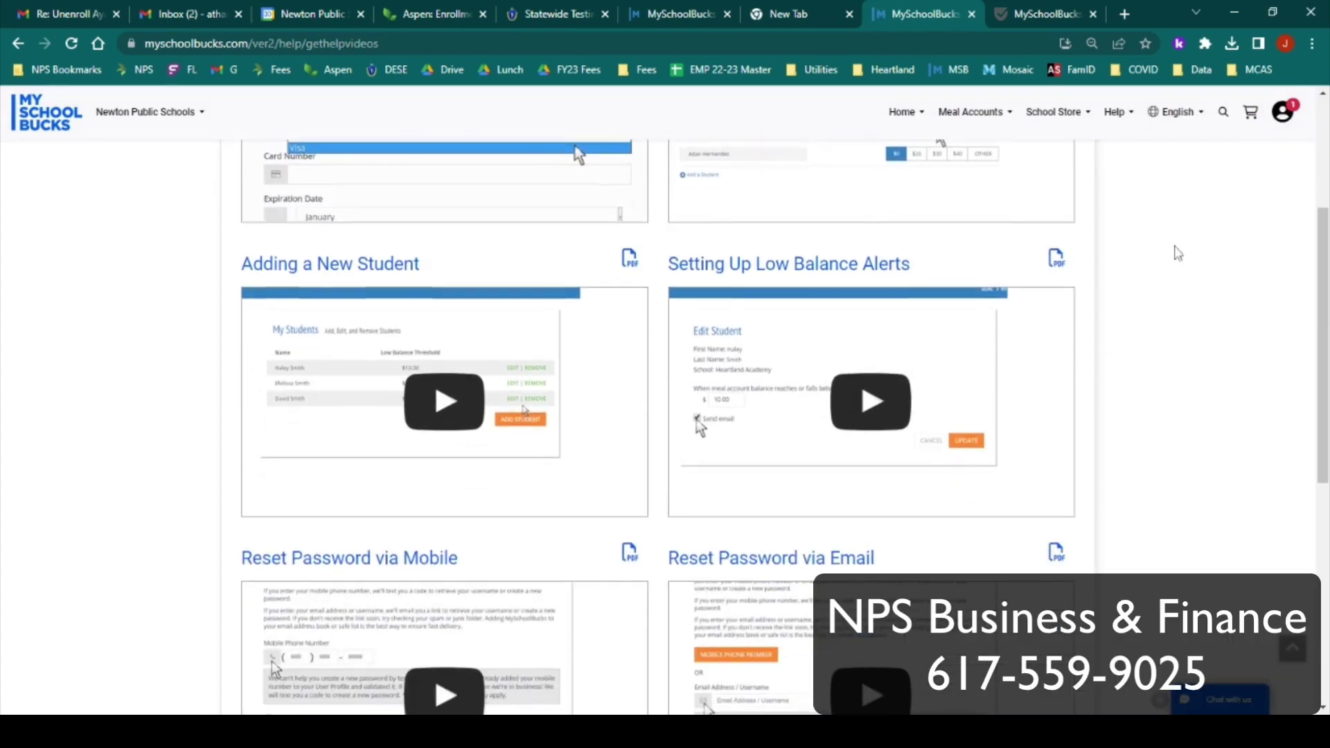